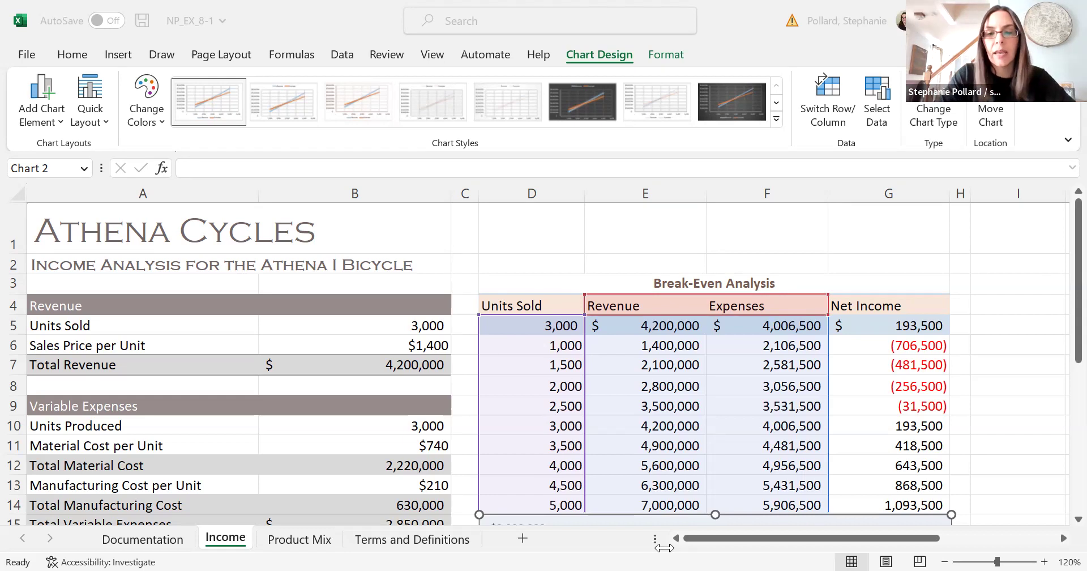
Step: Enter the title "Net Income Analysis" in cell I3 of the Income sheet
left_click(997, 538)
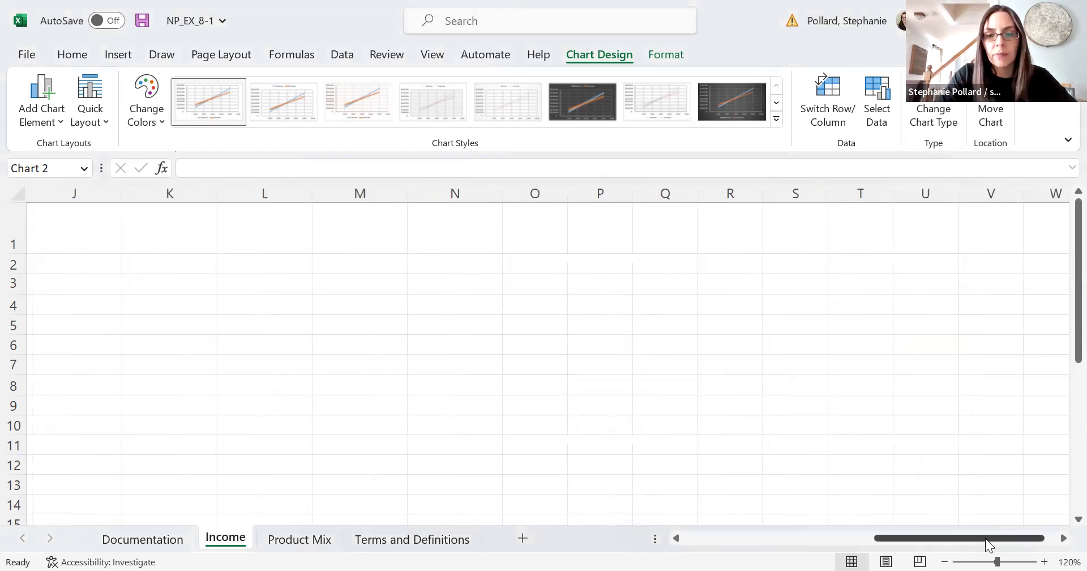
left_click(836, 538)
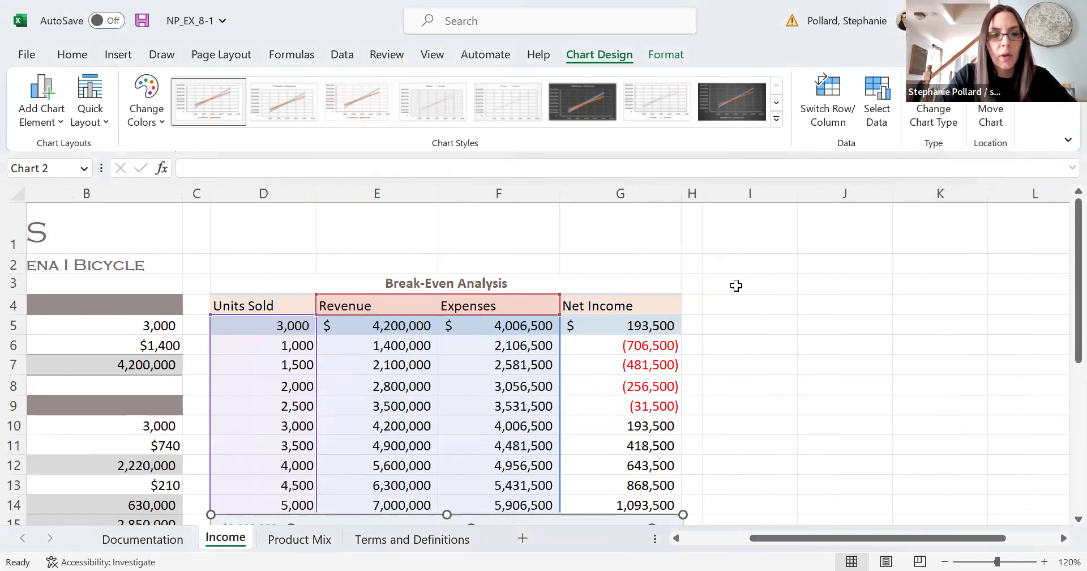
left_click(742, 284)
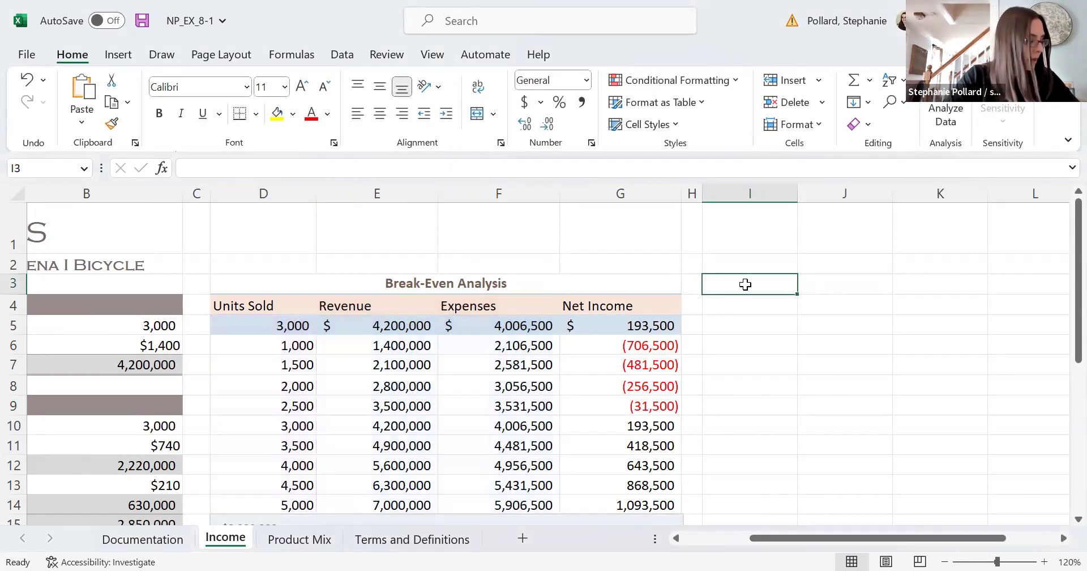
type("Net I")
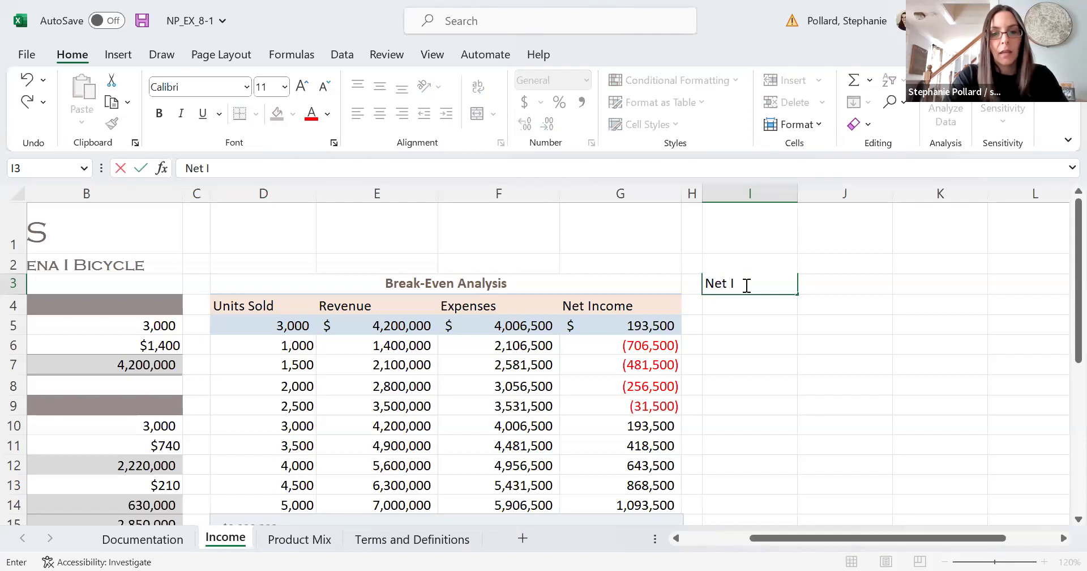
type("ncome Aba")
key("BackSpace")
key("BackSpace")
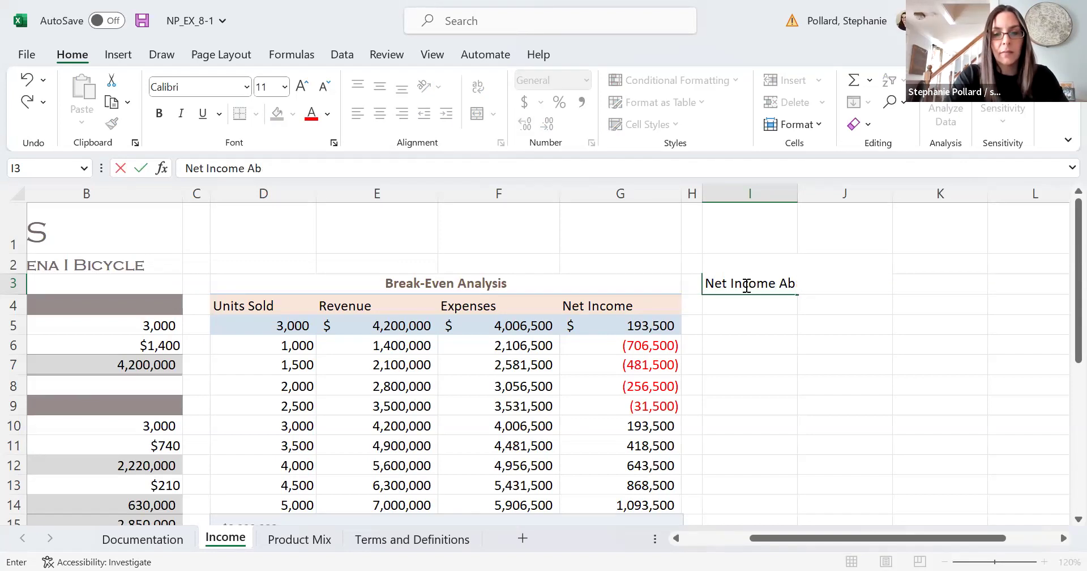
type("nalysis")
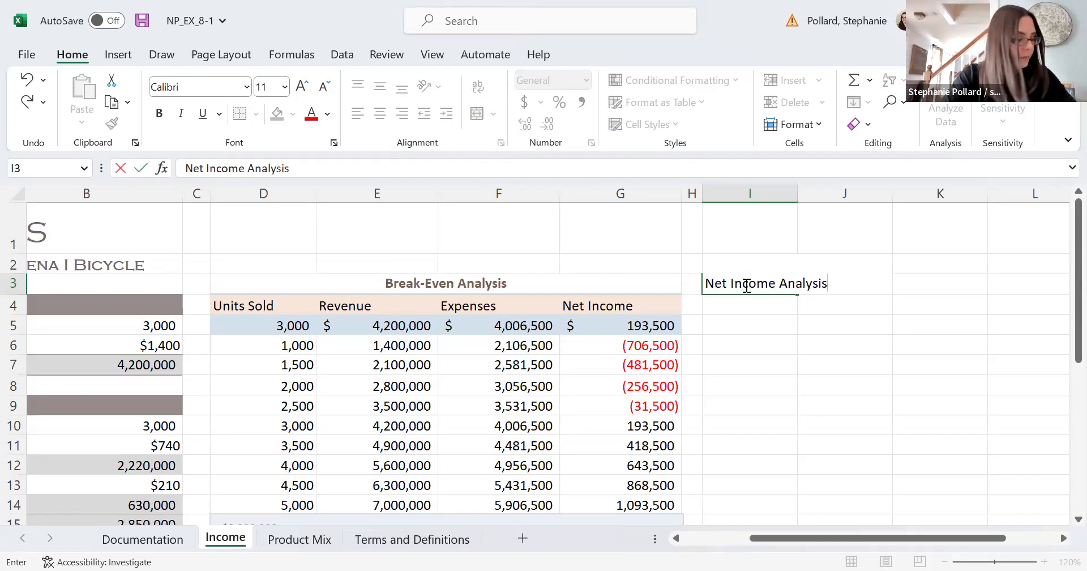
left_click(866, 340)
Step: Merge cells I3:N3 and center the Net Income Analysis title horizontally across them
left_click(796, 286)
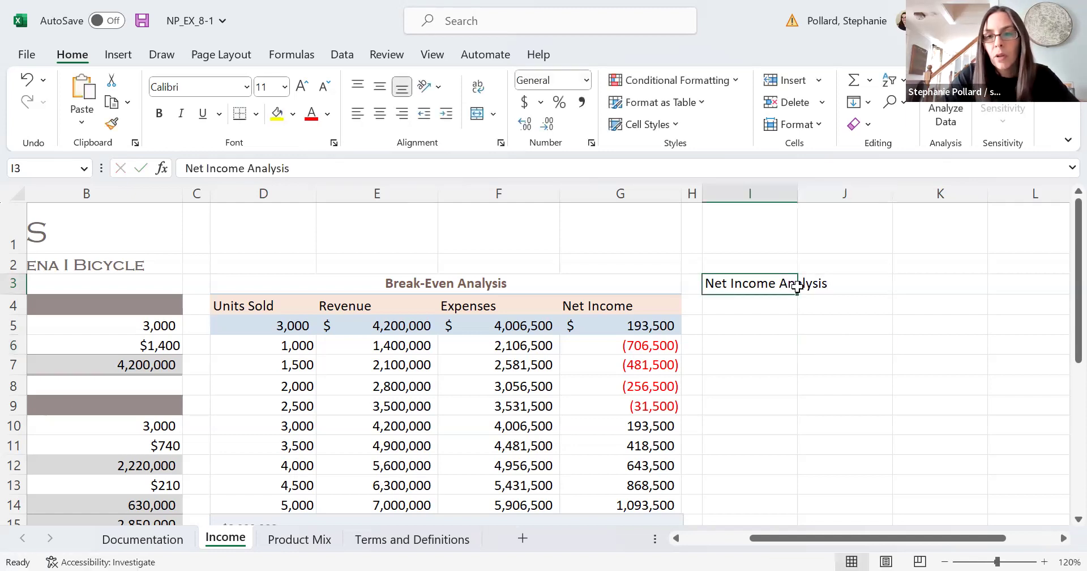
left_click_drag(797, 286, 949, 284)
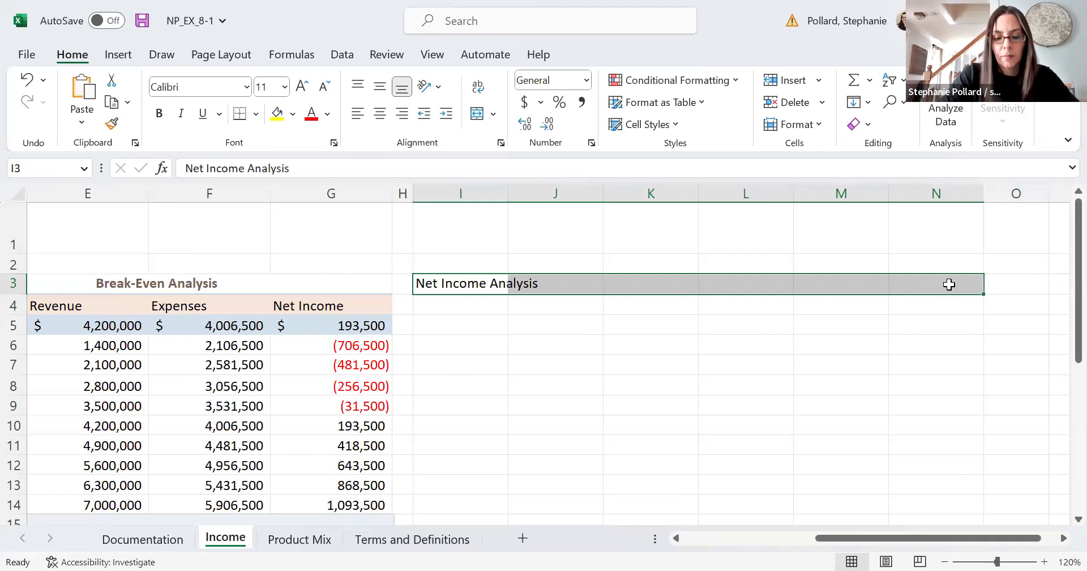
right_click(820, 521)
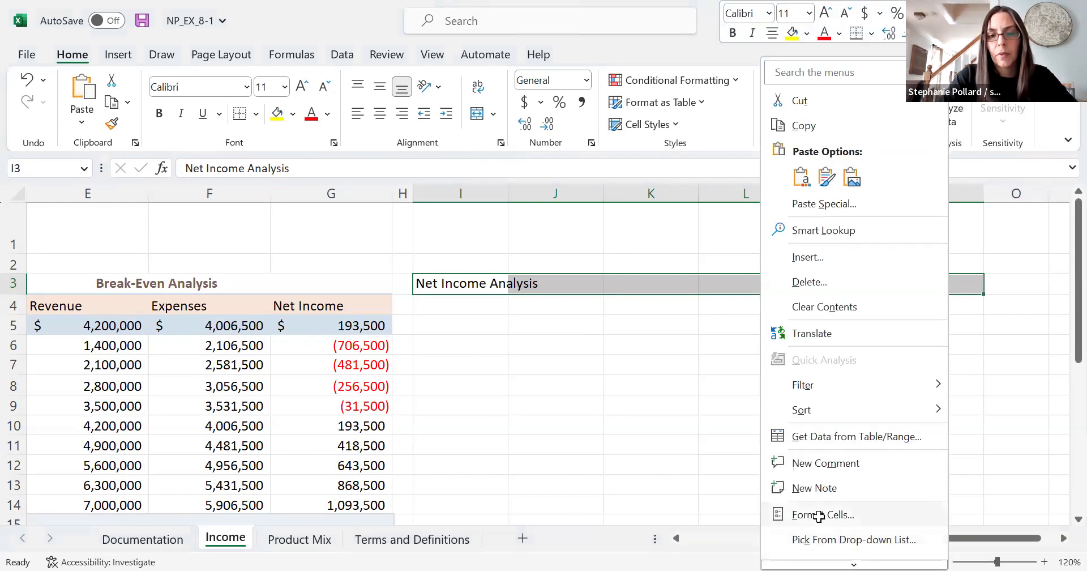
key("f")
key("ctrl+Tab")
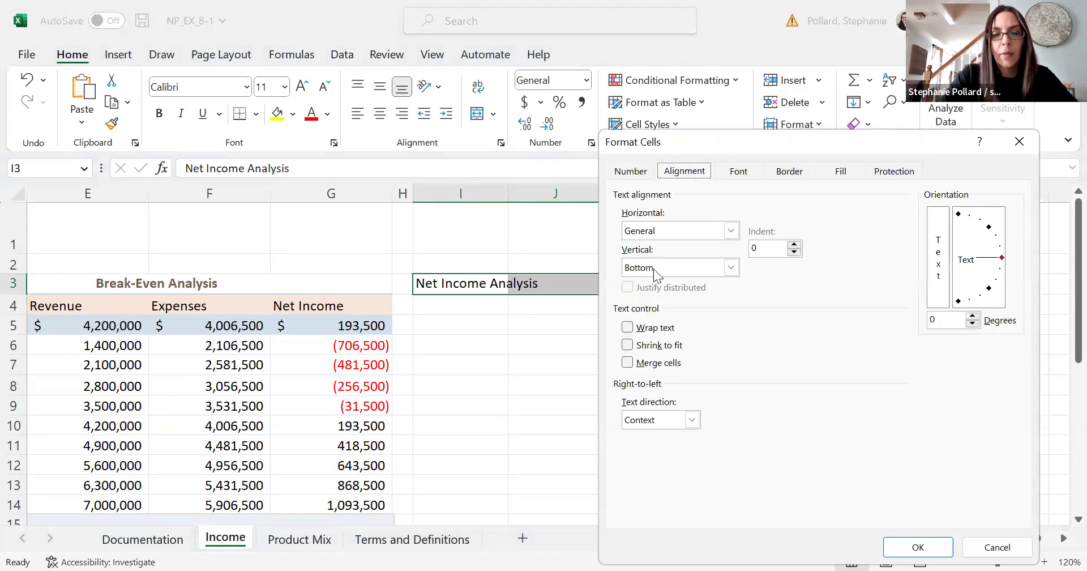
left_click(628, 363)
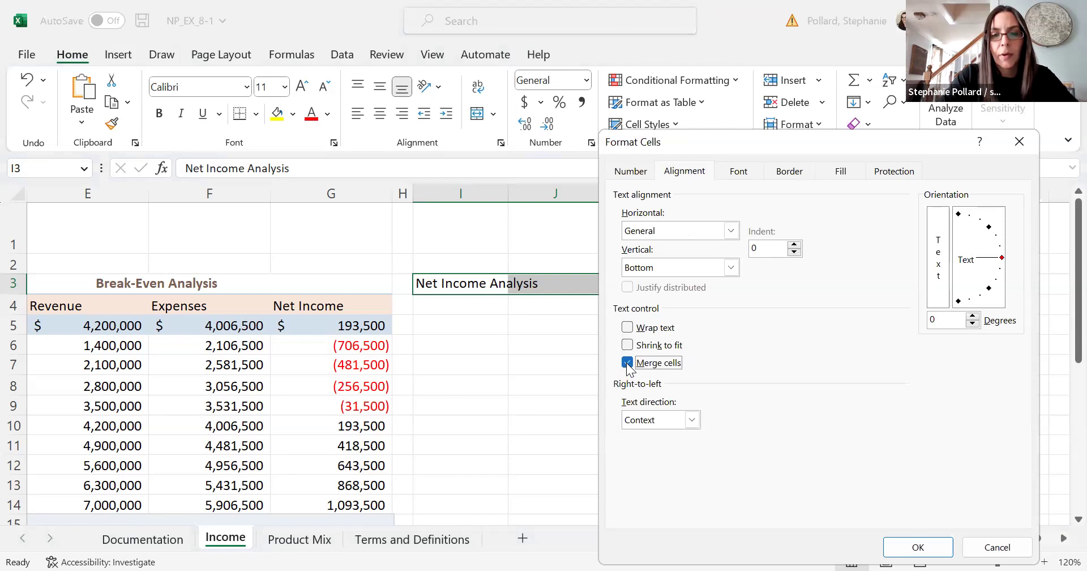
left_click(729, 231)
left_click(709, 270)
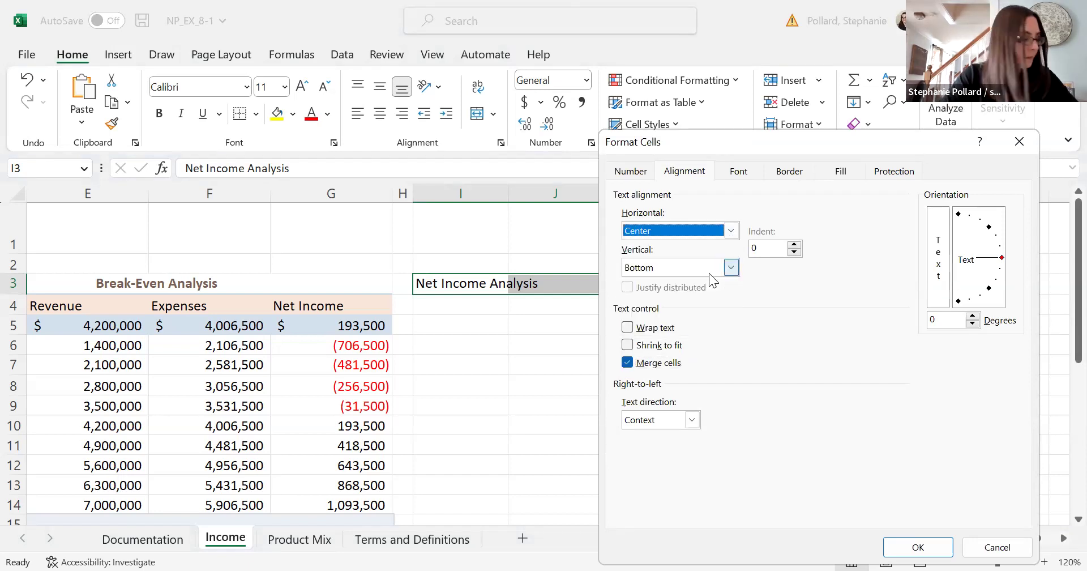
left_click(904, 548)
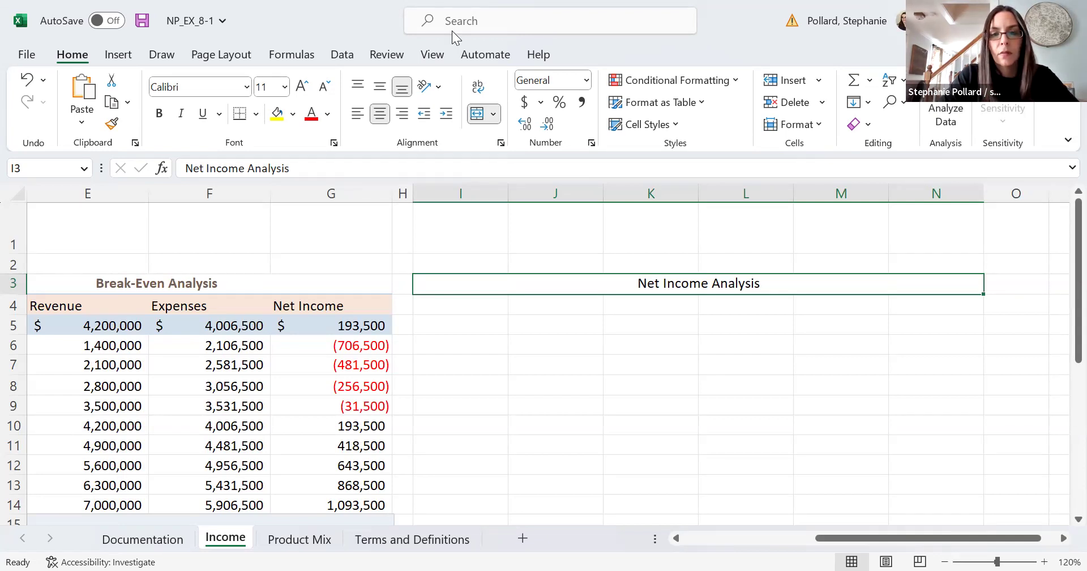
Step: Apply the heading cell style matching the Break-Even Analysis title to the merged Net Income Analysis title
key("alt+h")
key("j")
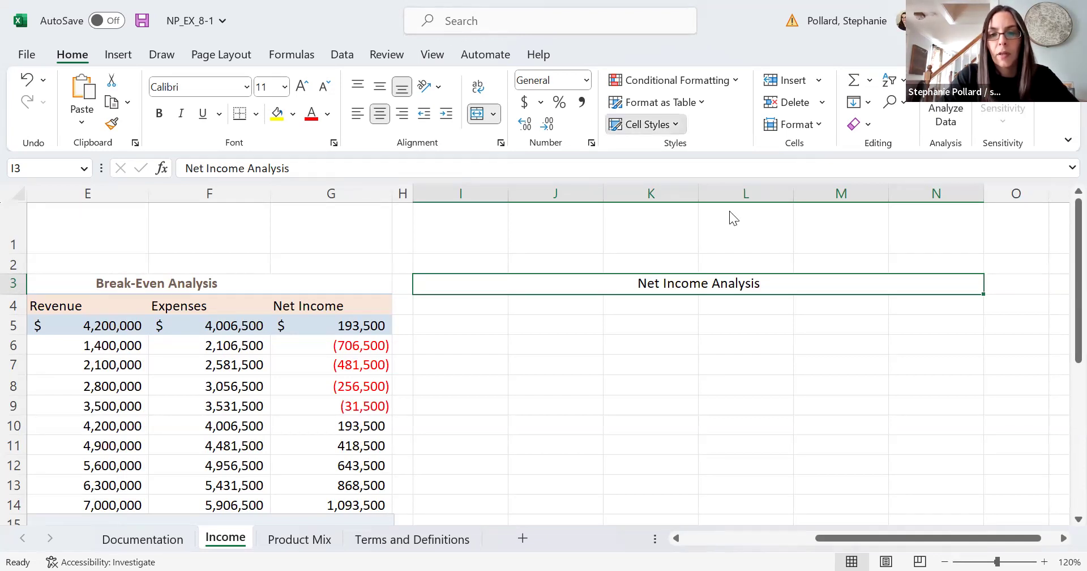
left_click(769, 308)
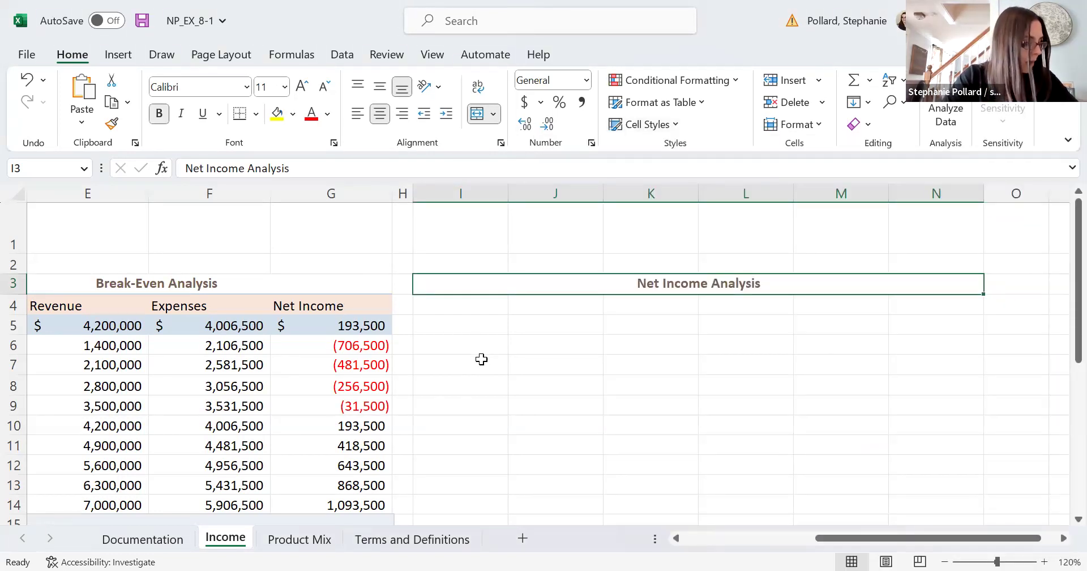
Step: Enter the label "Sales Price" in cell I4 beneath the Net Income Analysis title
left_click(474, 305)
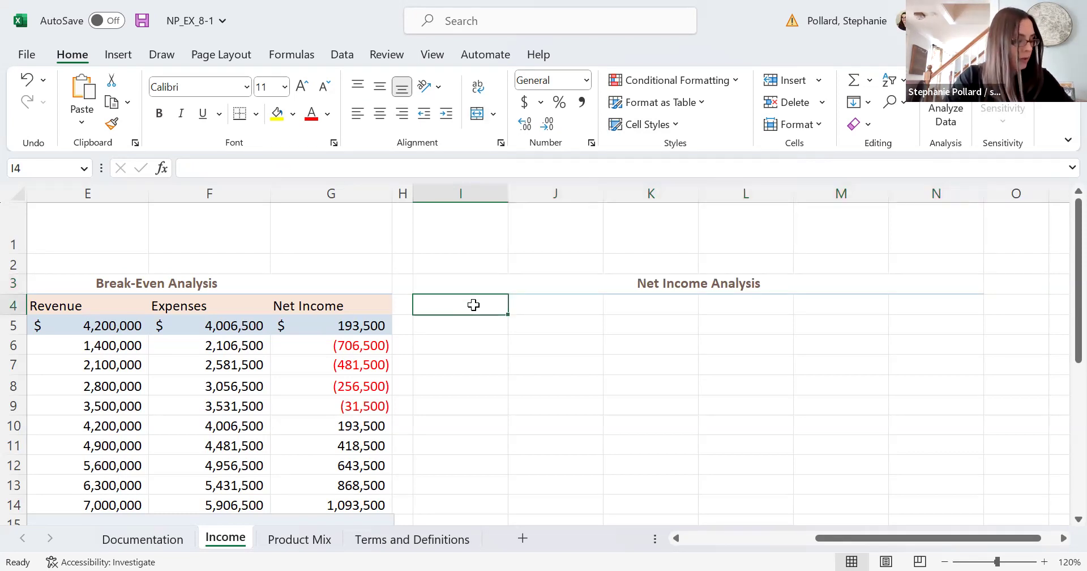
type("SAle")
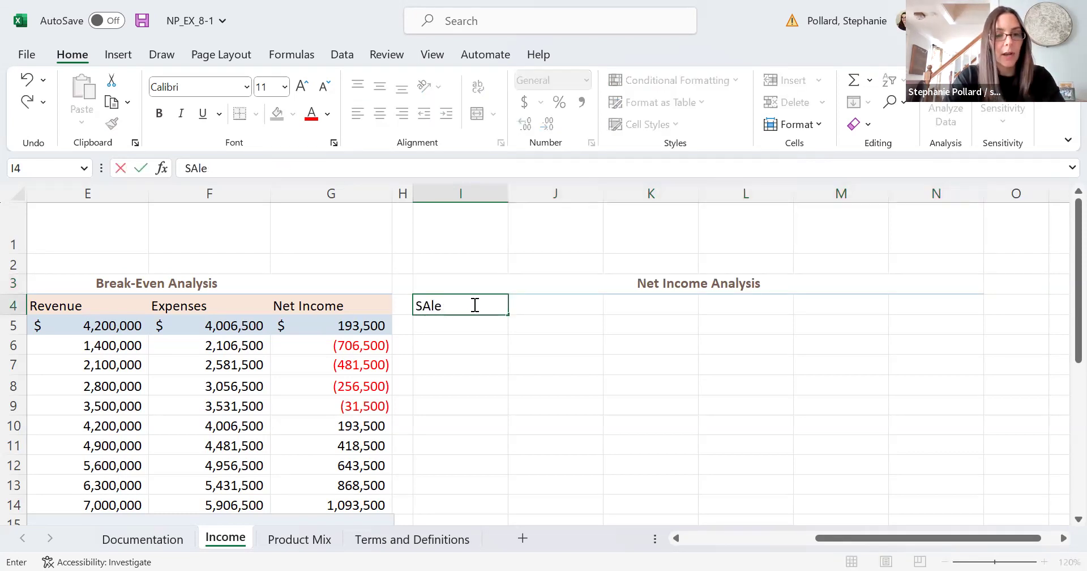
key("BackSpace")
key("BackSpace")
key("BackSpace")
type("ales Price")
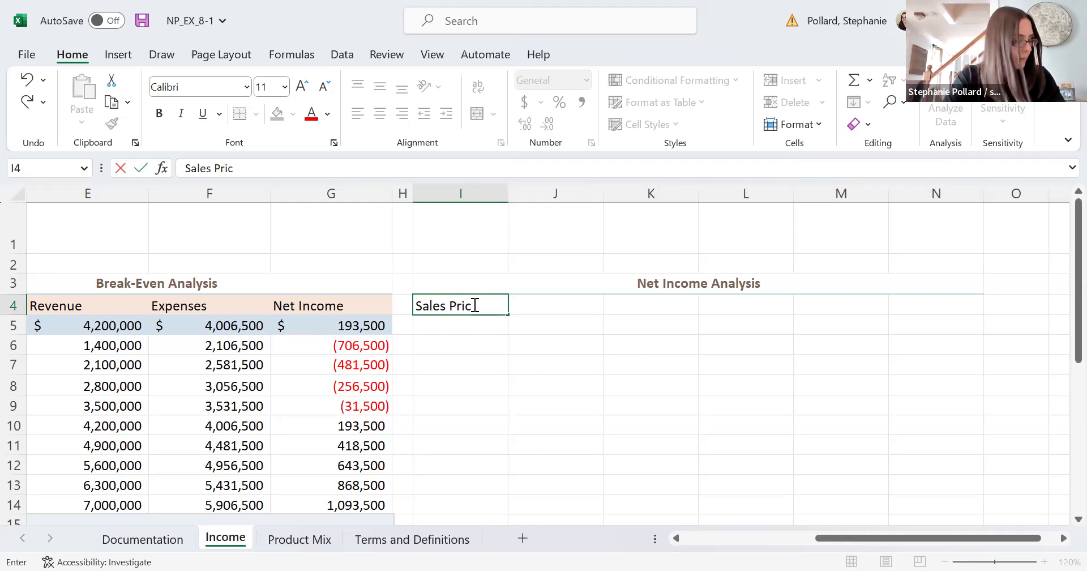
left_click(512, 378)
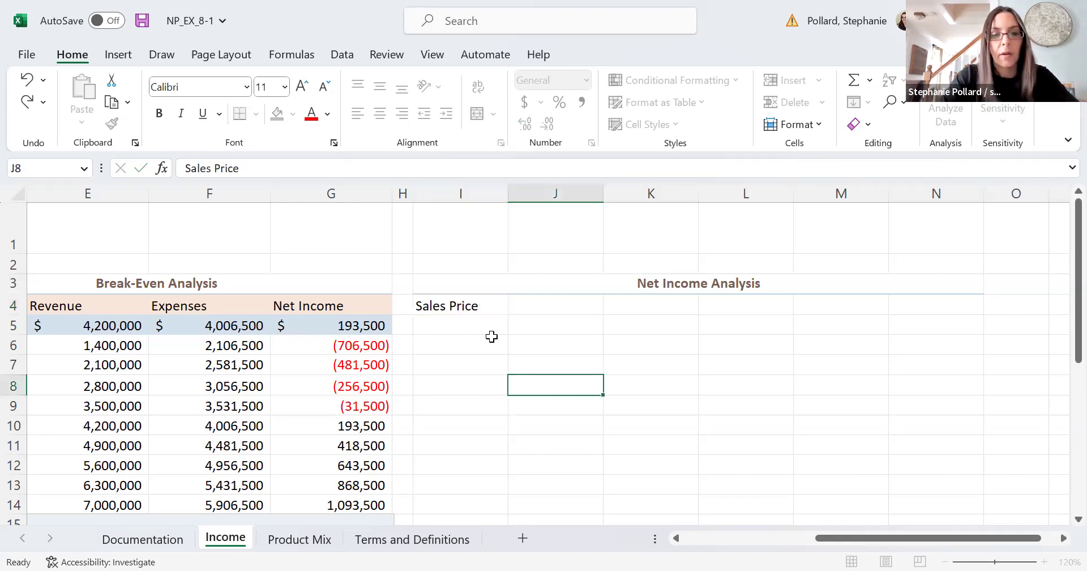
Step: Shade I4:N4 like the Break-Even header row and merge the cells with the Sales Price label centered horizontally
left_click_drag(484, 306, 906, 308)
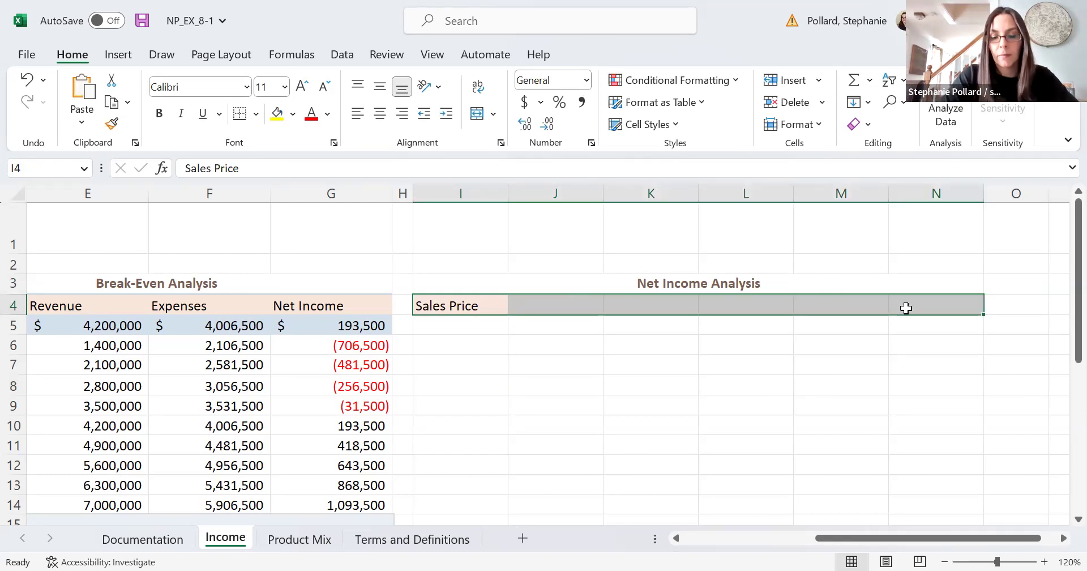
right_click(718, 306)
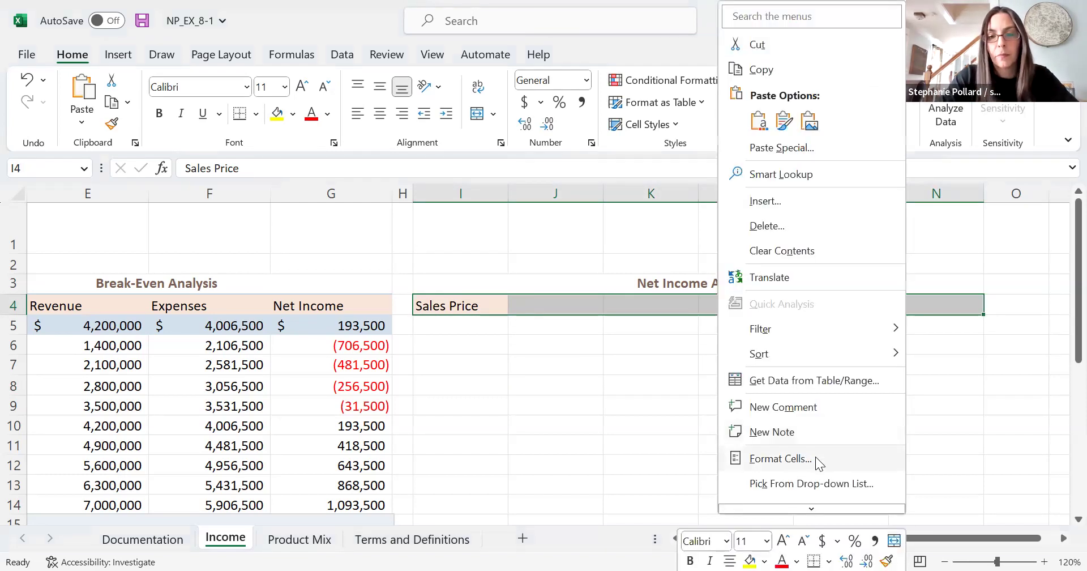
left_click(802, 453)
left_click(624, 362)
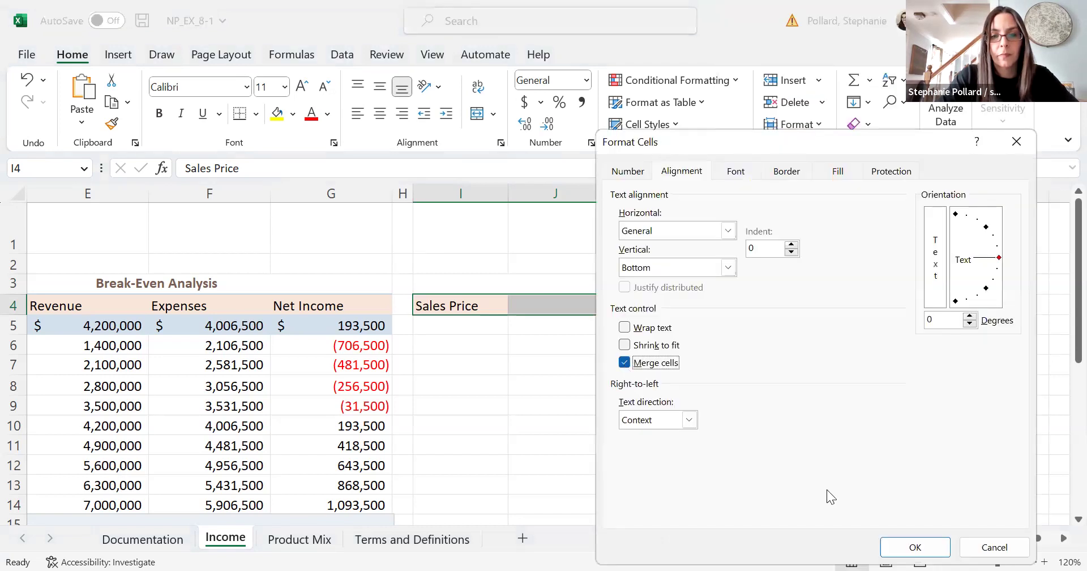
left_click(727, 231)
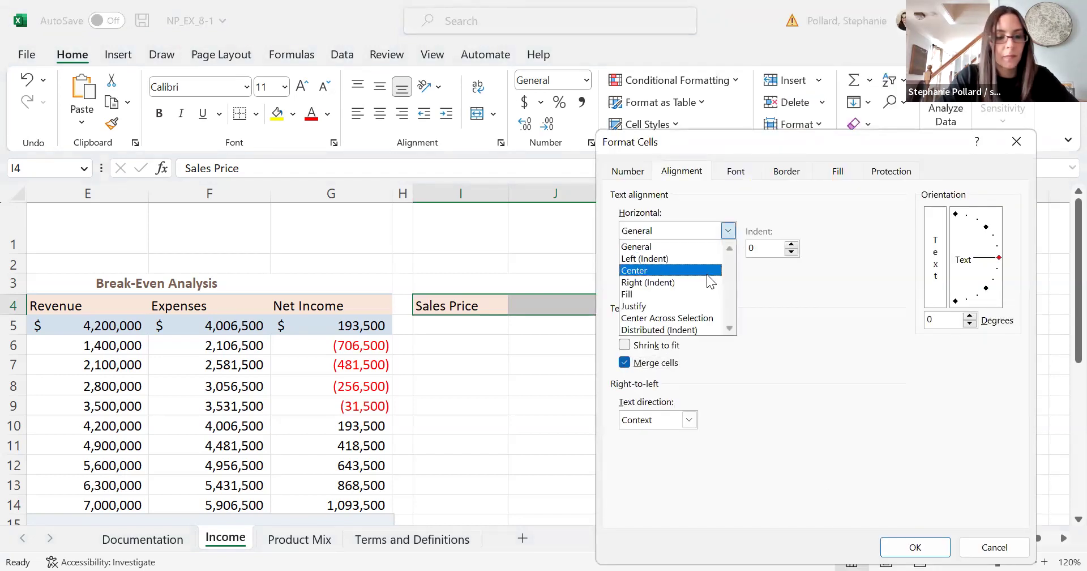
left_click(707, 274)
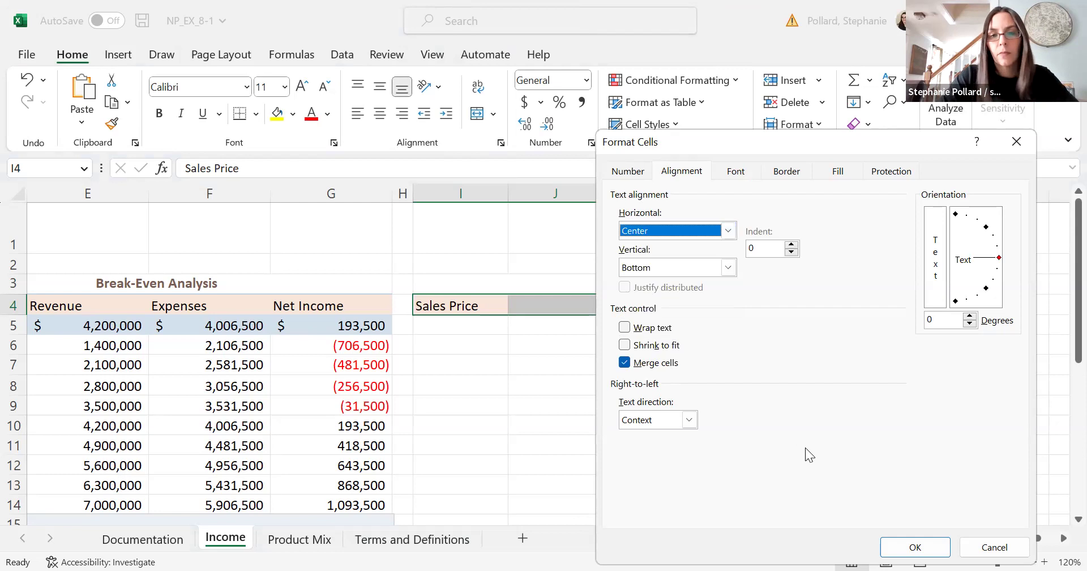
left_click(908, 547)
left_click(815, 466)
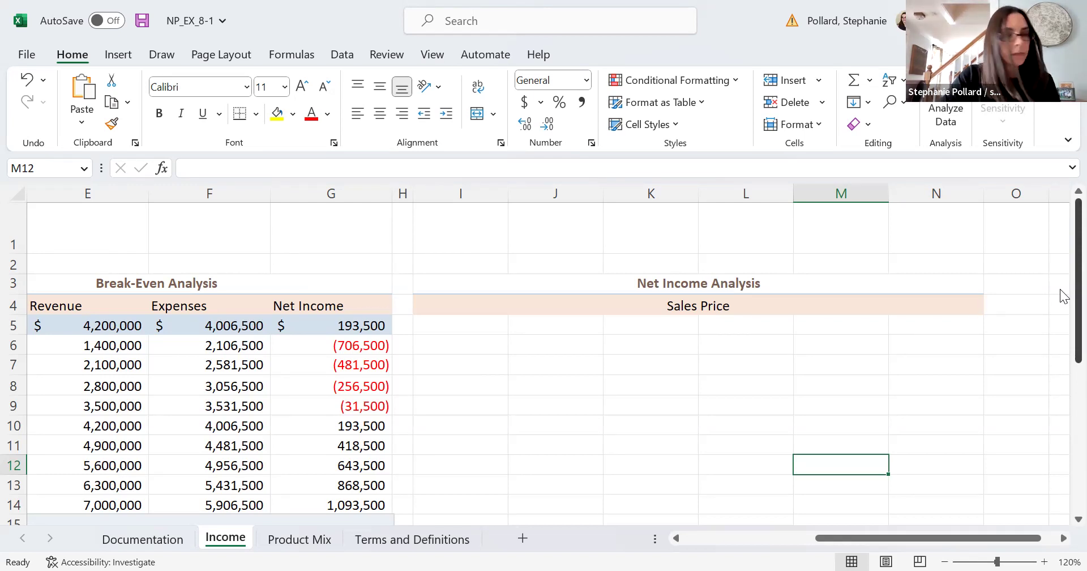
Step: Enter the sales prices 1000, 1200, 1400, 1600 and 1800 across cells J5:N5
left_click(582, 324)
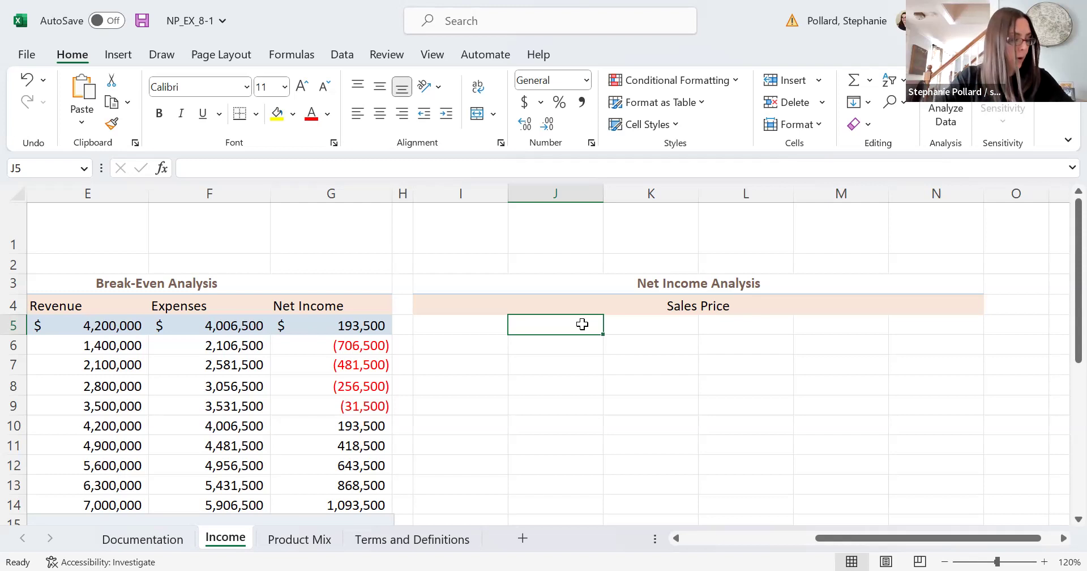
type("1000")
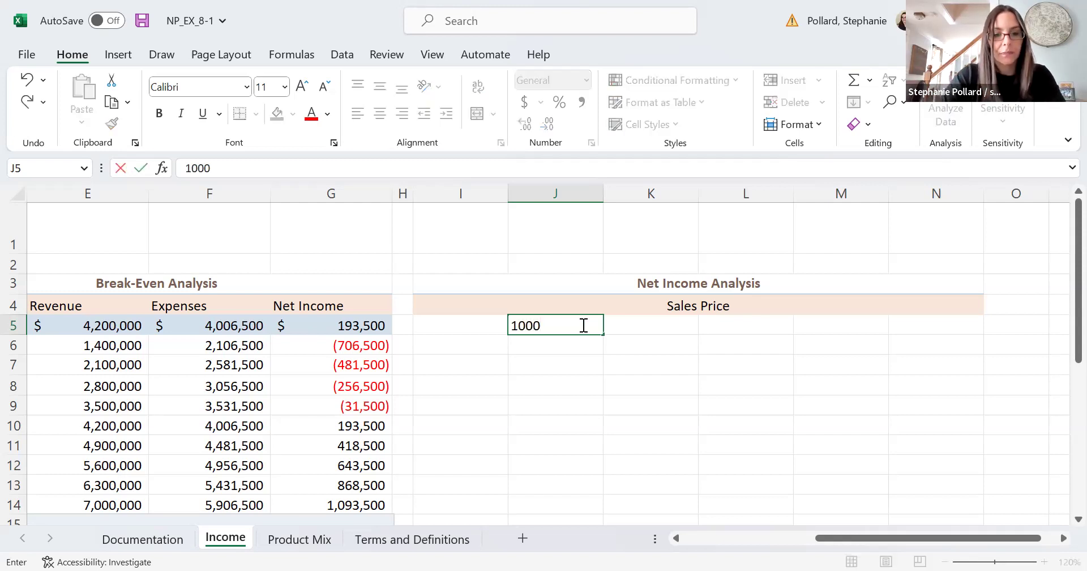
key("Tab")
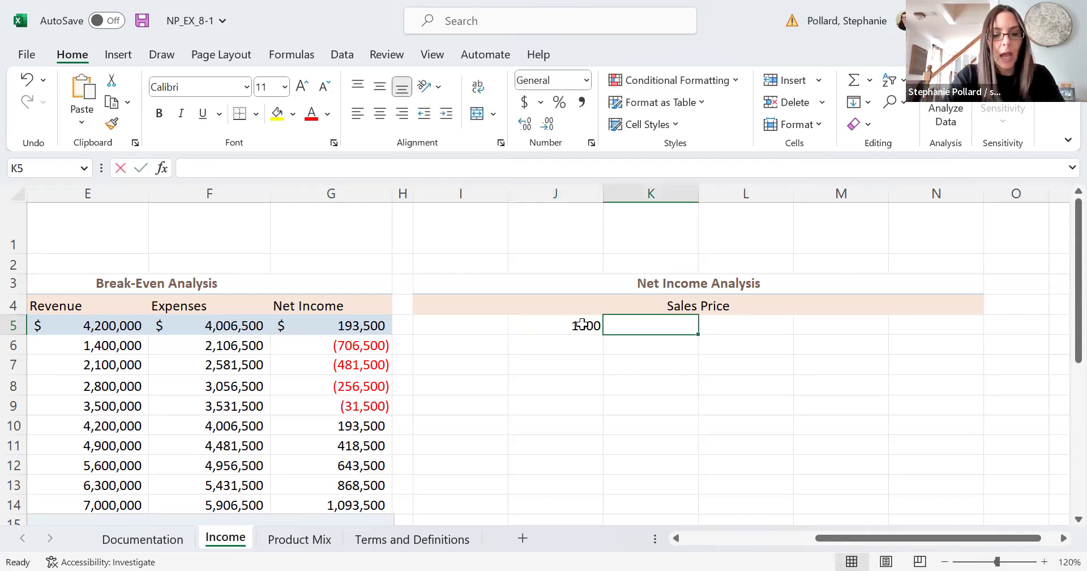
type("1200")
key("Tab")
type("1400")
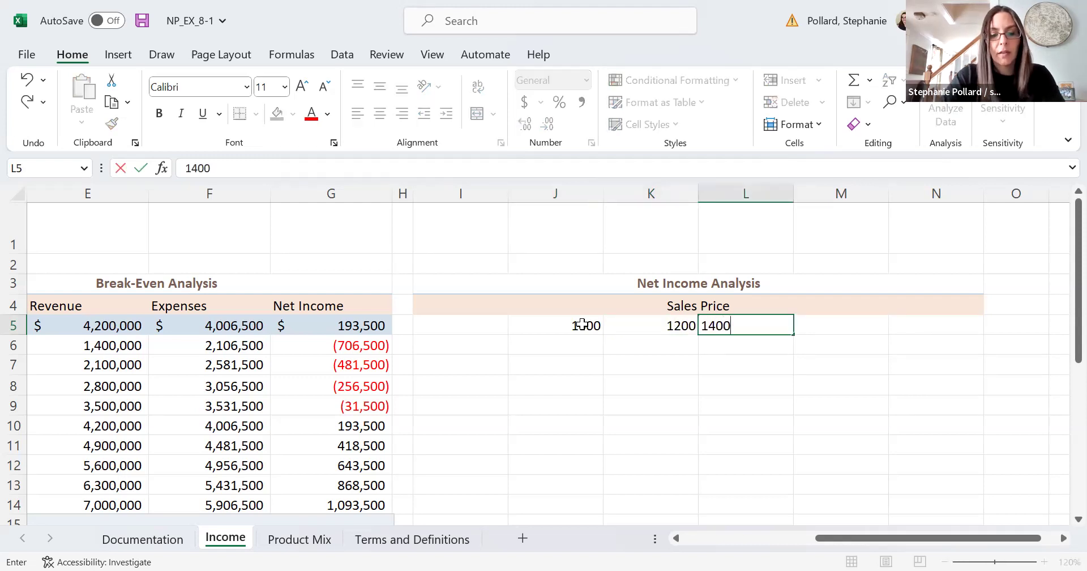
key("Tab")
type("1600")
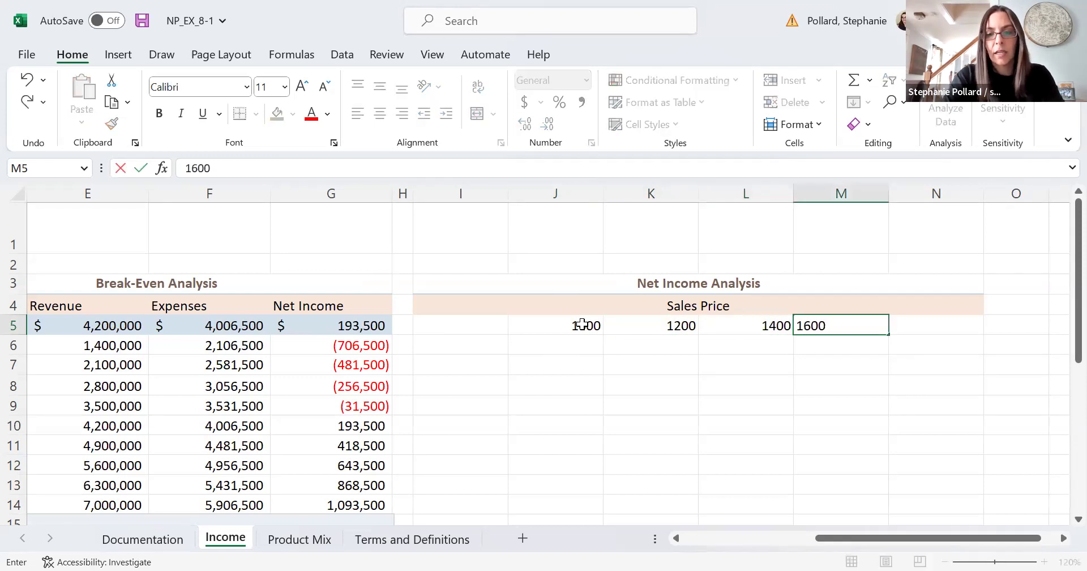
key("Tab")
type("1800")
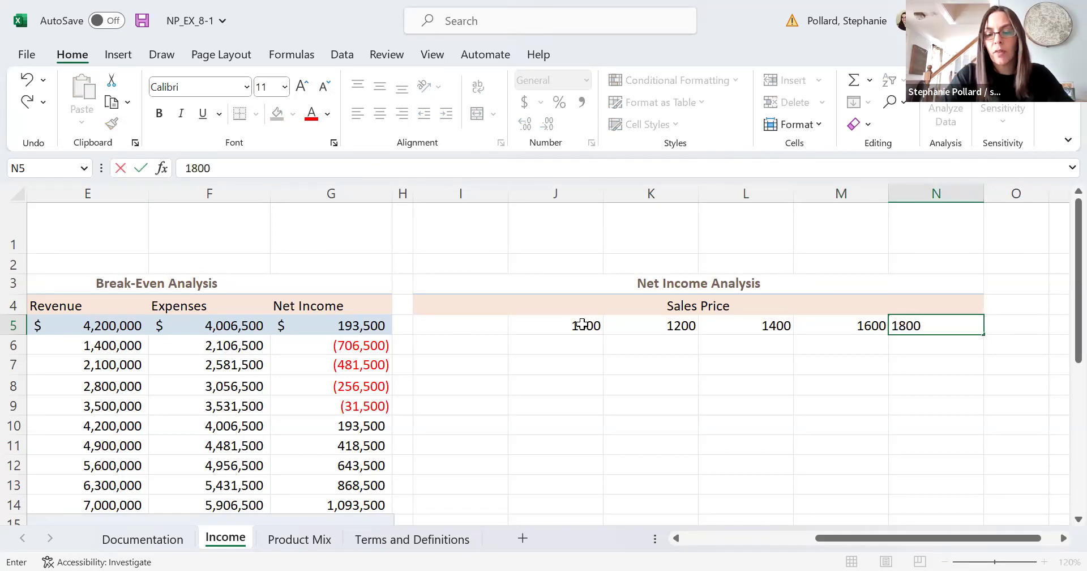
key("Tab")
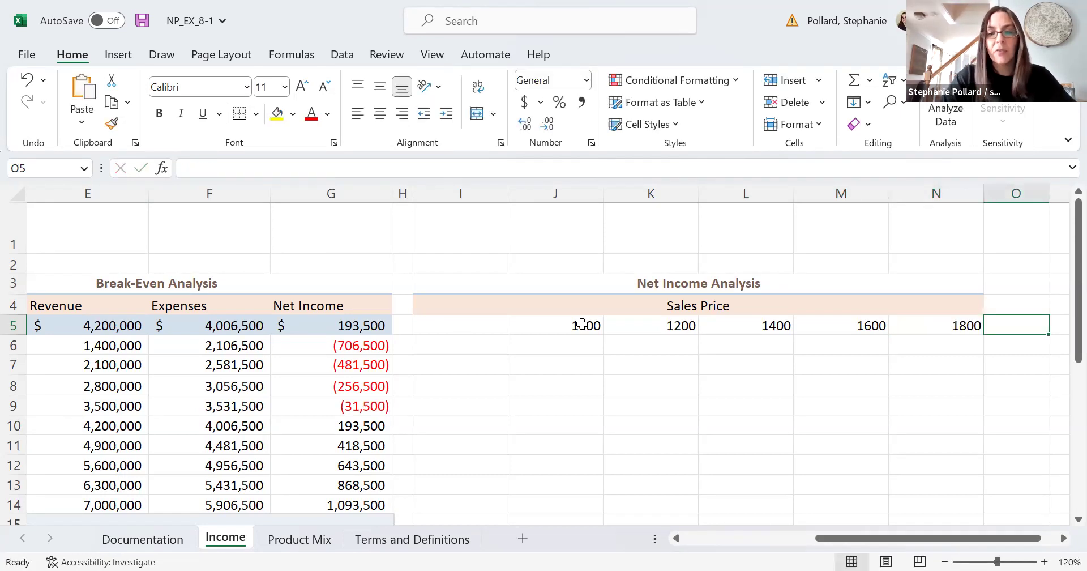
key("shift+Tab")
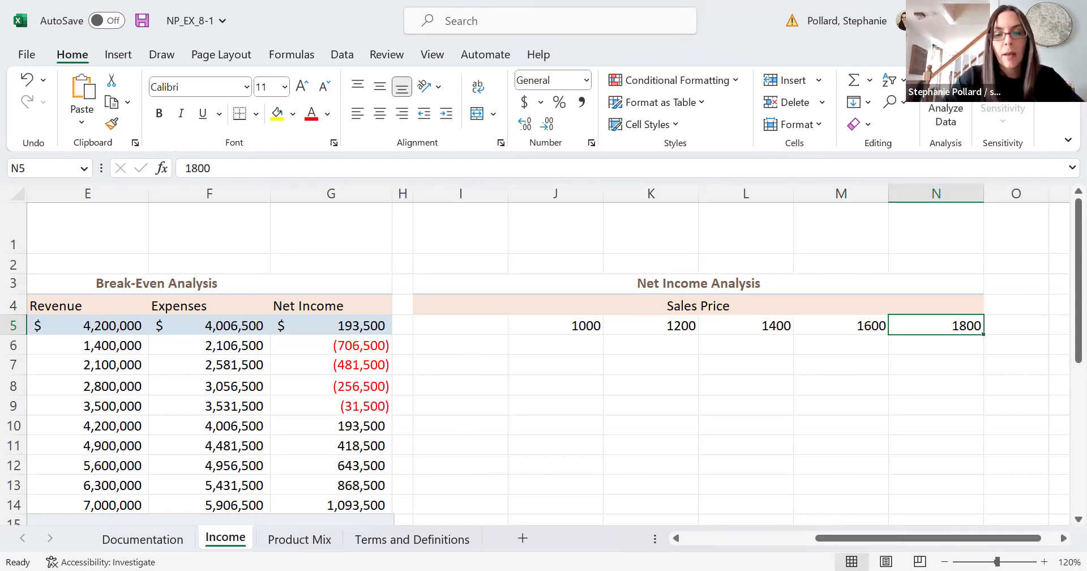
Step: Copy the units sold values from D6:D14 of the Break-Even Analysis into I6:I14 of the Net Income Analysis
left_click_drag(958, 540, 882, 544)
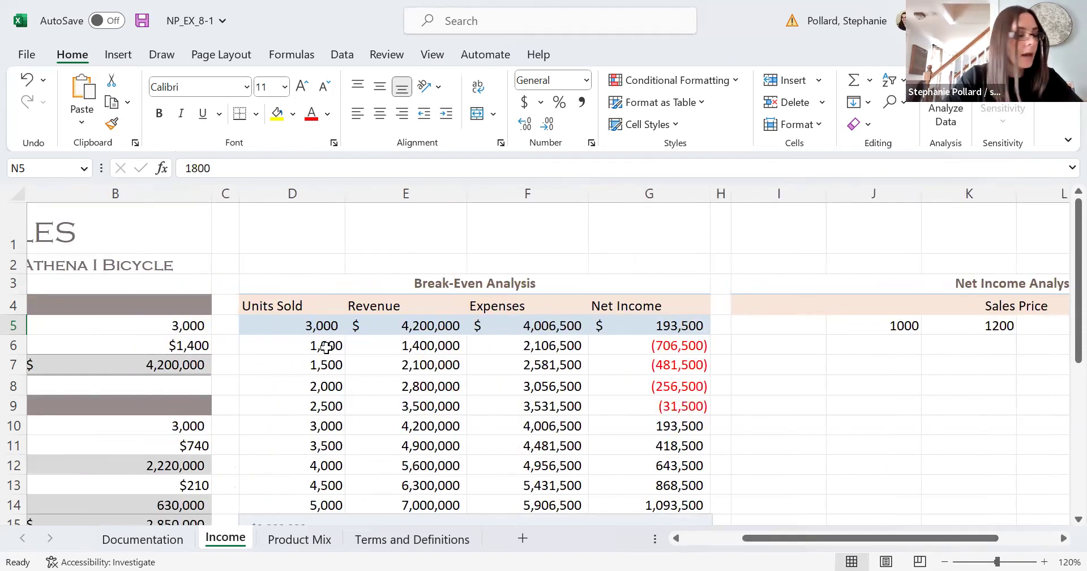
left_click_drag(327, 347, 311, 501)
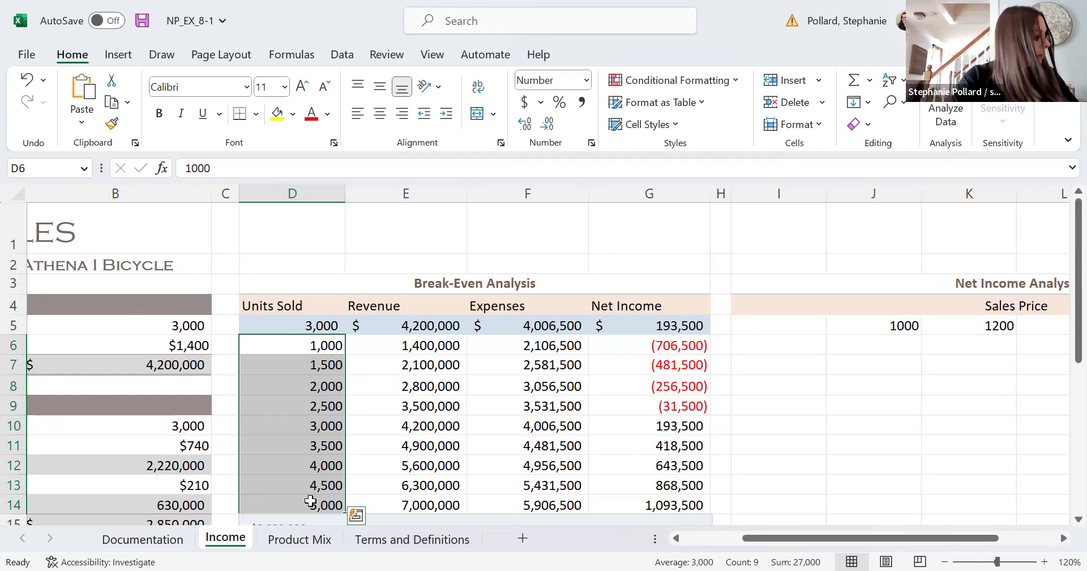
key("ctrl+c")
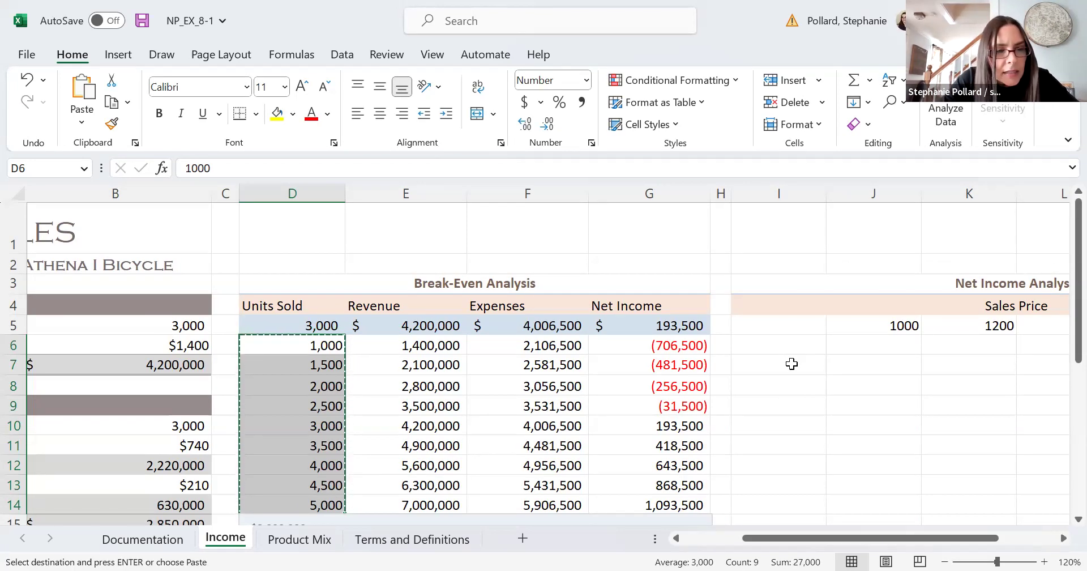
left_click_drag(785, 343, 783, 507)
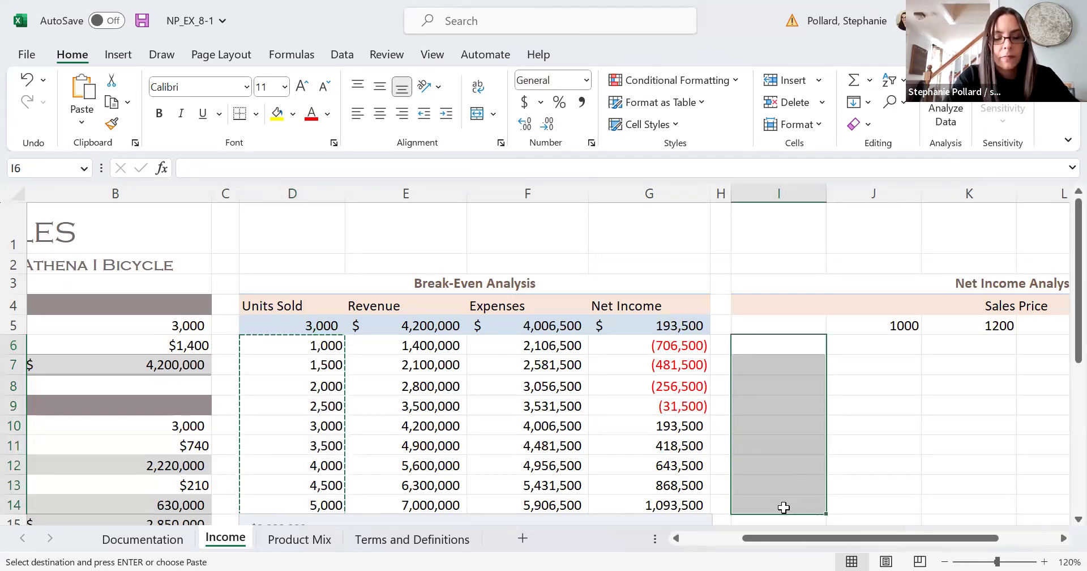
key("ctrl+v")
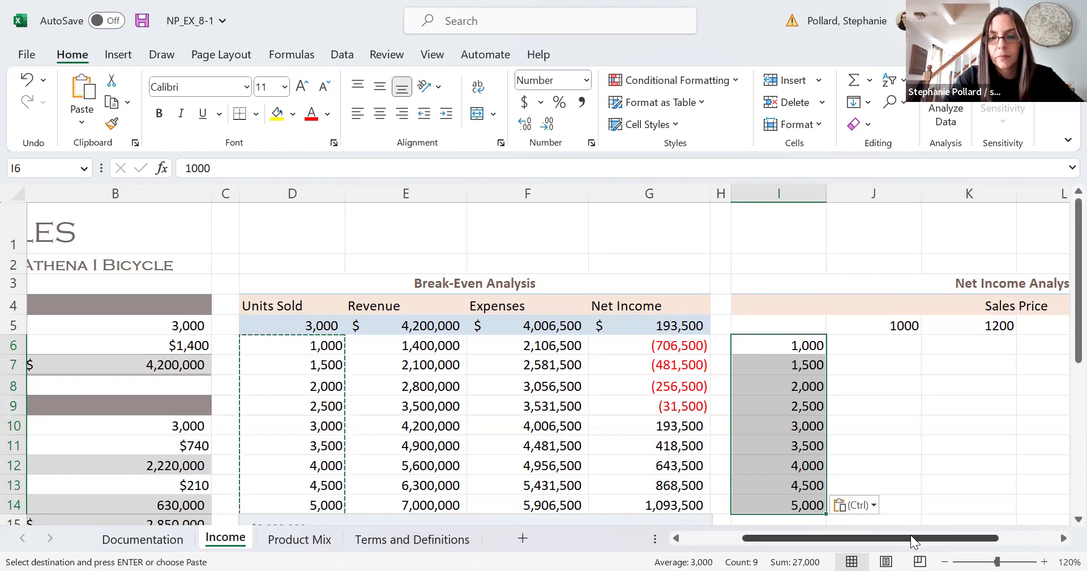
Step: Apply the 40% - Accent1 cell style to the sales prices in J5:N5 and the units sold in I6:I14
left_click_drag(912, 535, 993, 542)
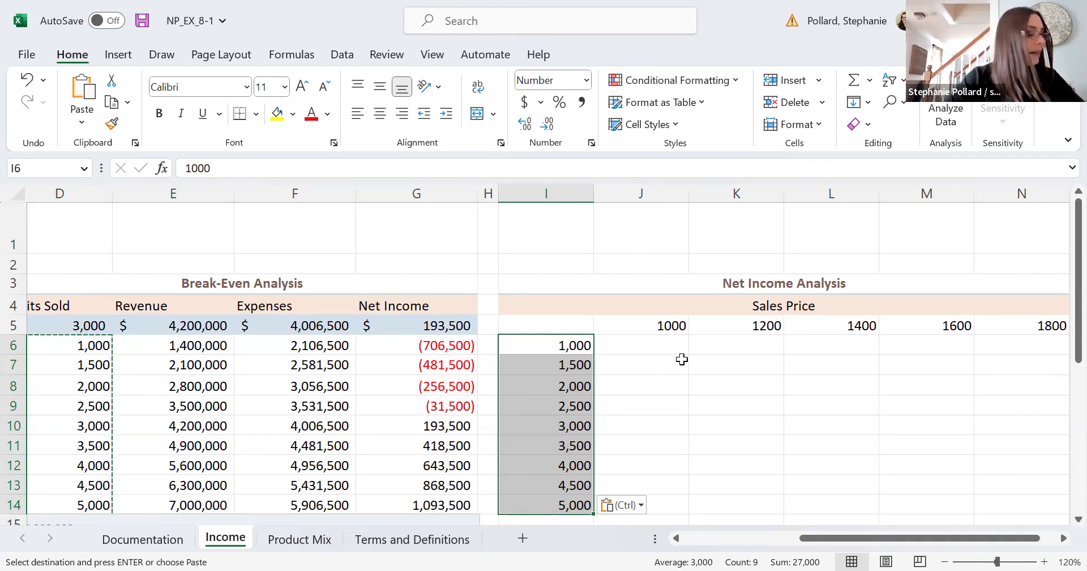
left_click_drag(660, 325, 984, 318)
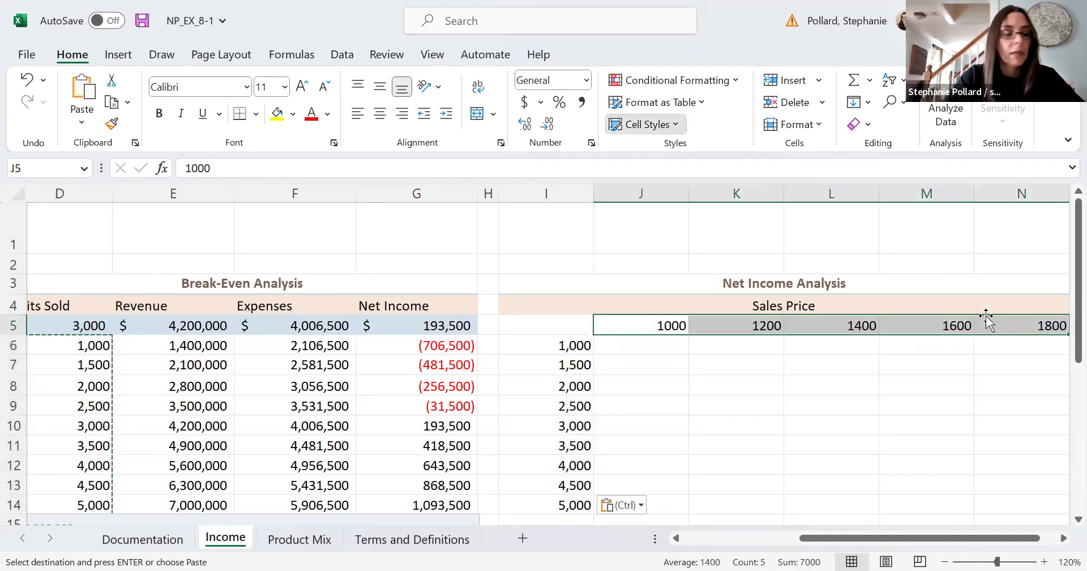
left_click(646, 124)
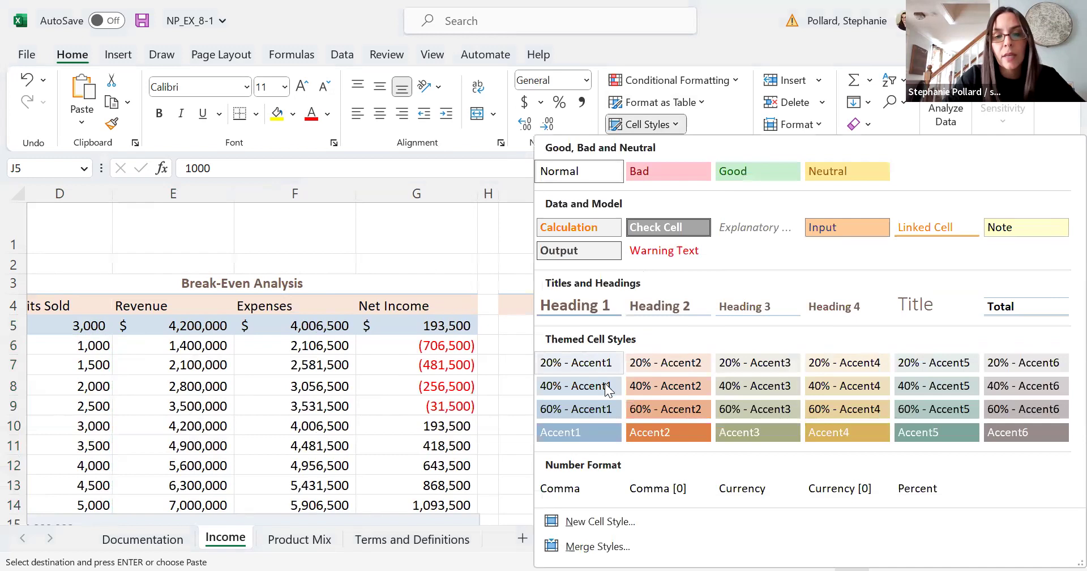
left_click(564, 387)
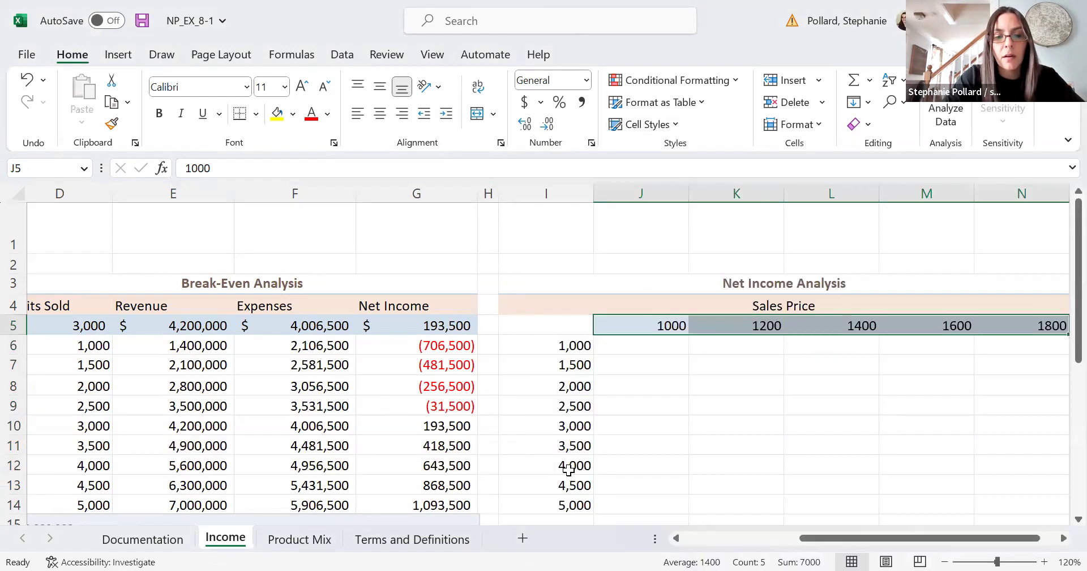
left_click_drag(547, 345, 570, 506)
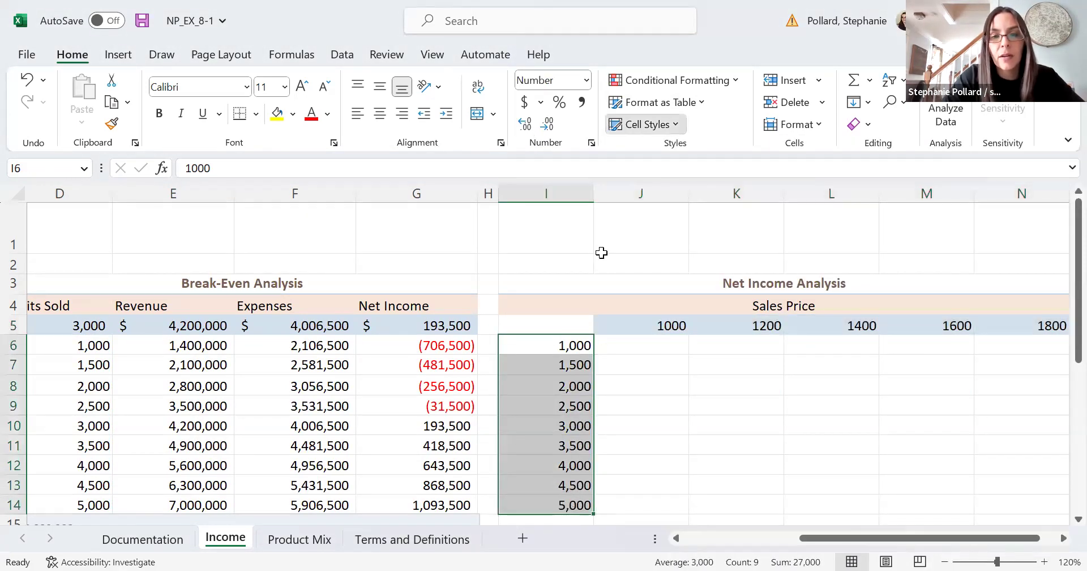
key("alt+h")
key("j")
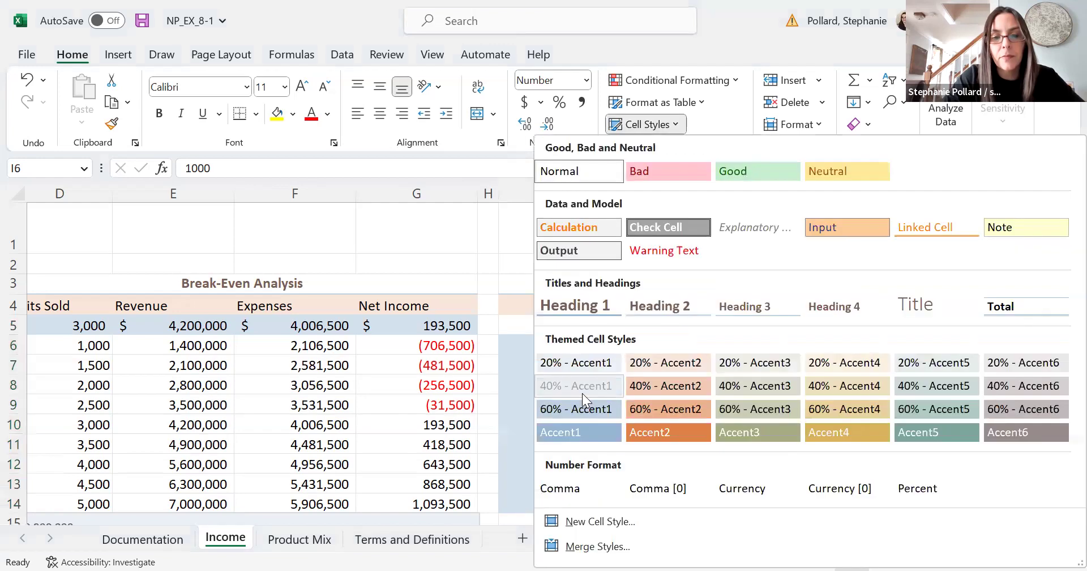
left_click(582, 393)
left_click(650, 344)
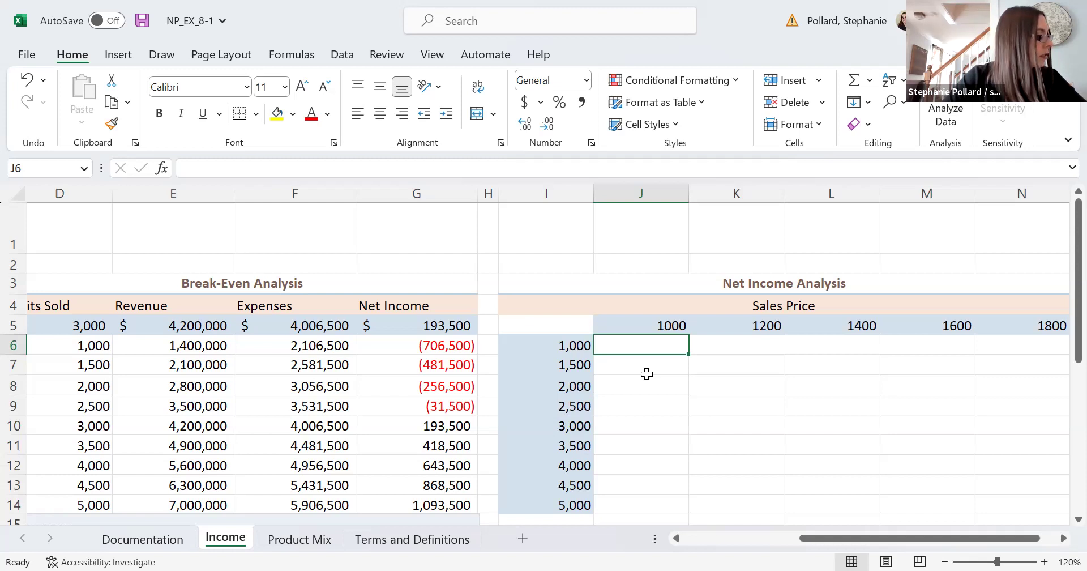
Step: Enter the formula =B27 in cell I5, the corner cell of the Net Income Analysis table
left_click(562, 326)
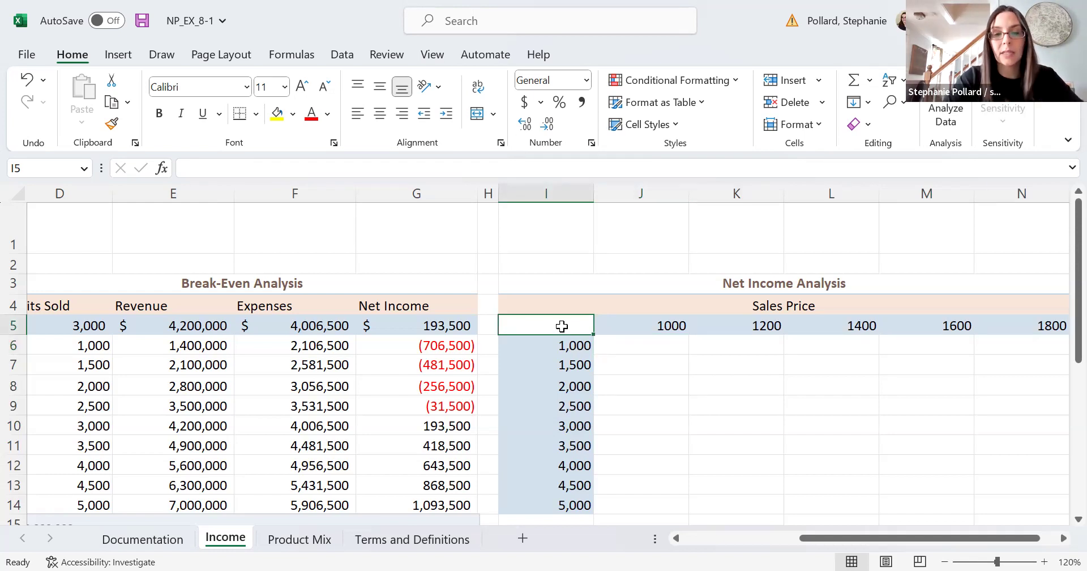
type("=")
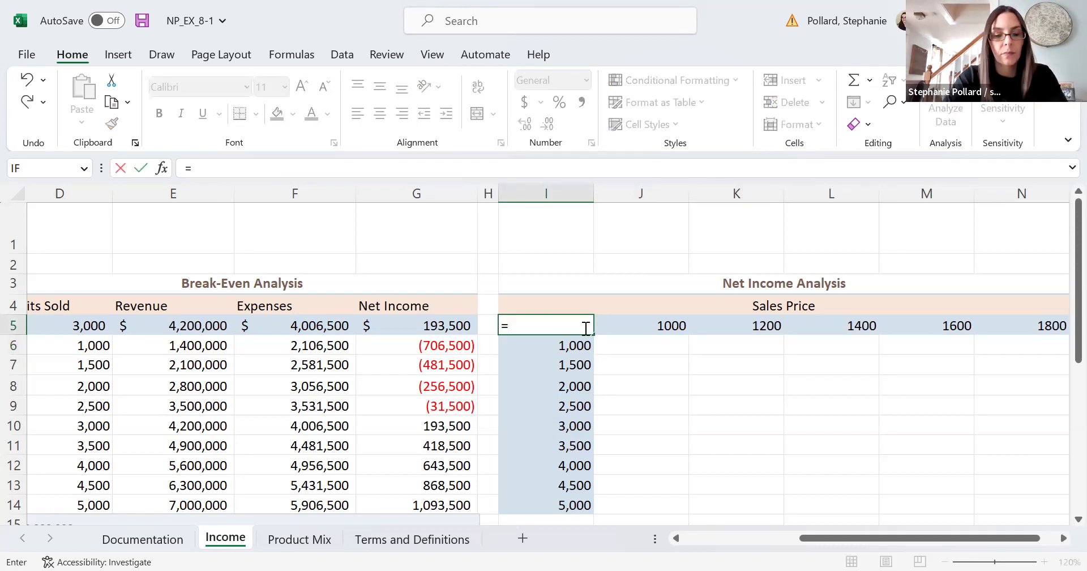
type("B27")
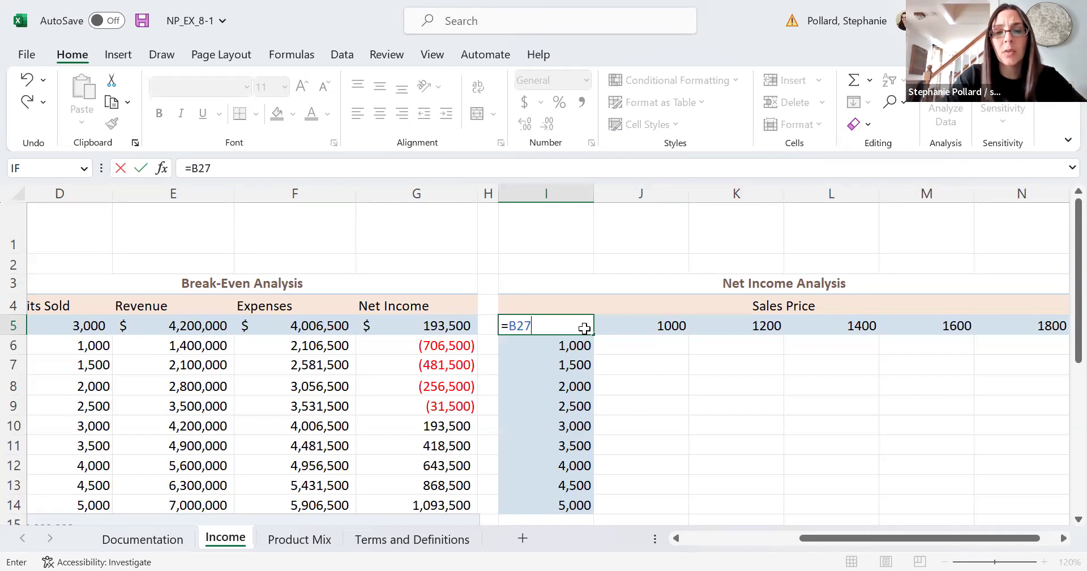
key("Return")
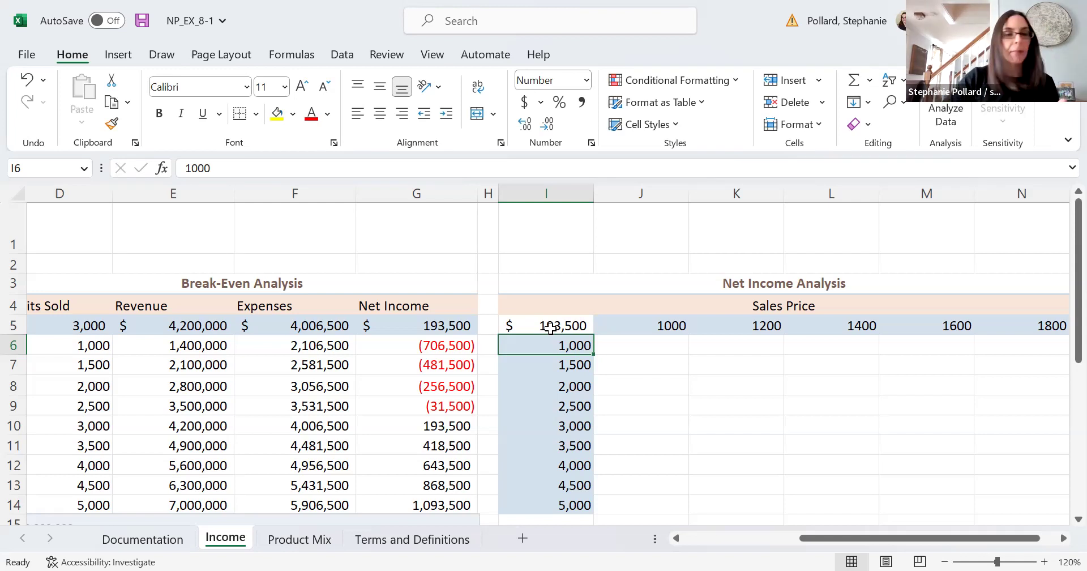
left_click(687, 401)
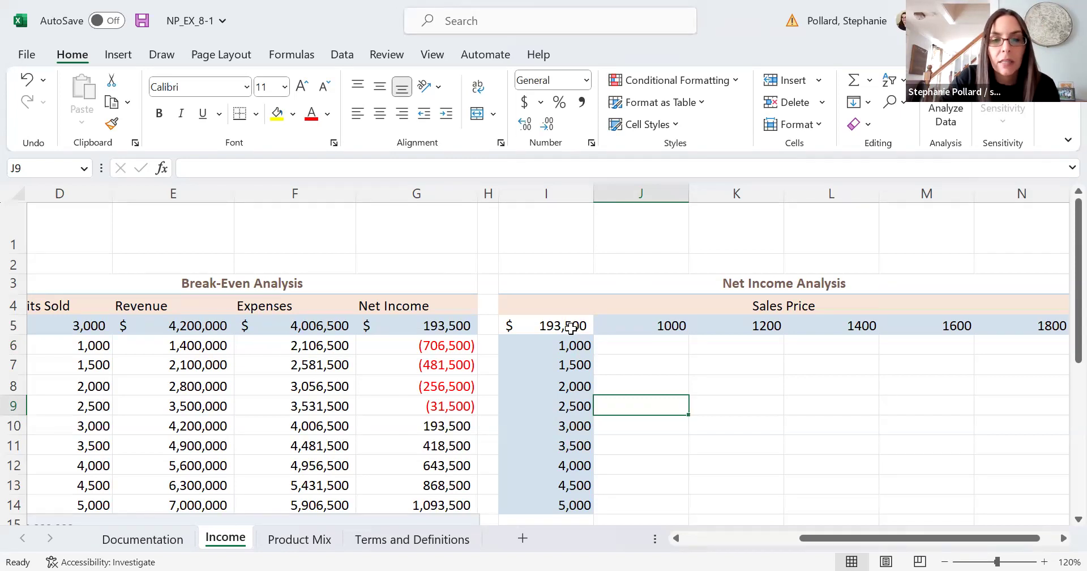
Step: Create a two-variable data table over I5:N14 with B6 as the row input cell and B5 as the column input cell
left_click_drag(573, 324, 1000, 495)
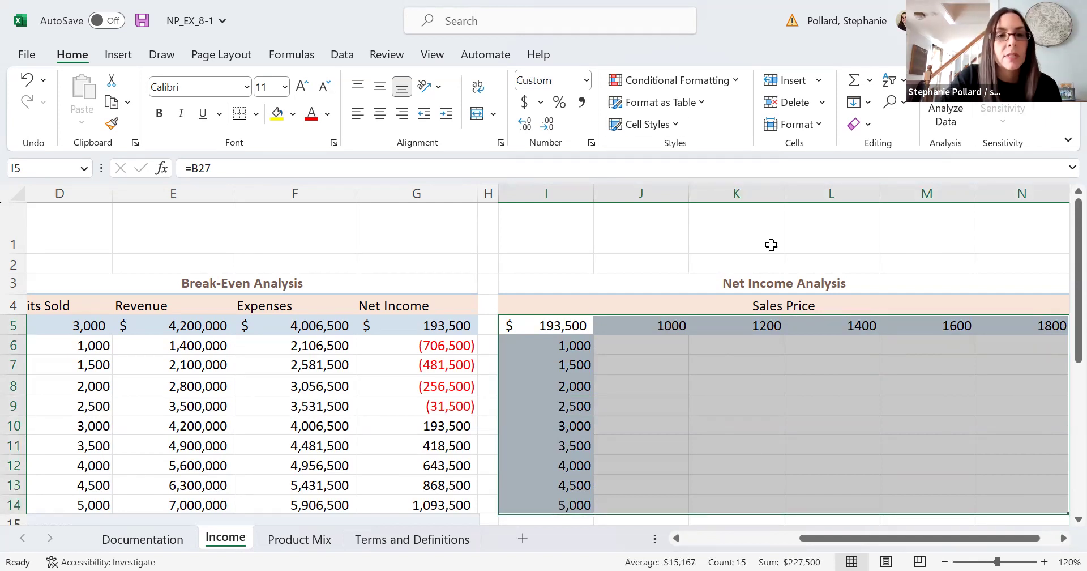
key("alt+a")
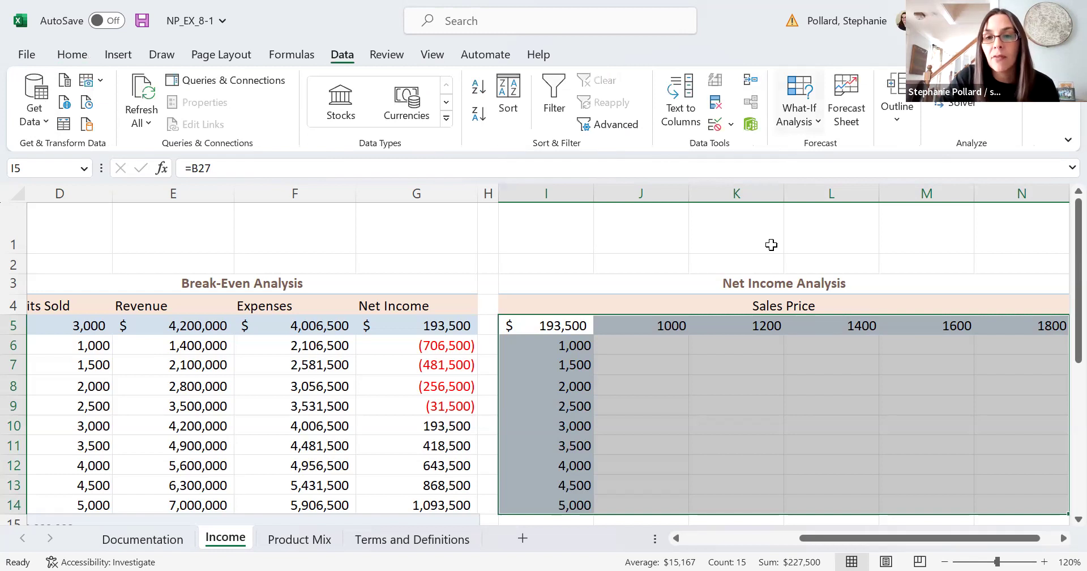
key("w")
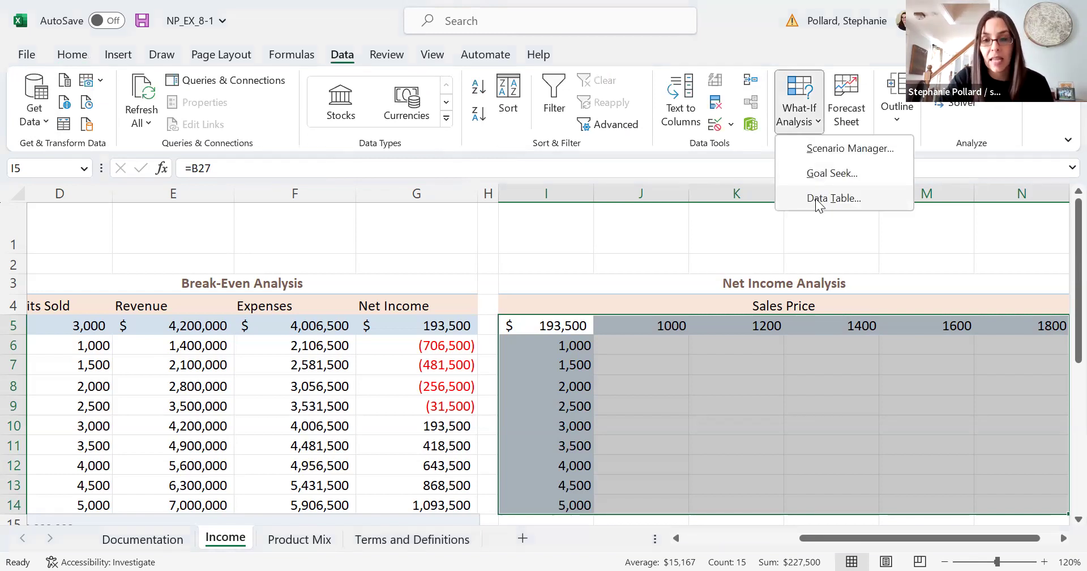
left_click(816, 199)
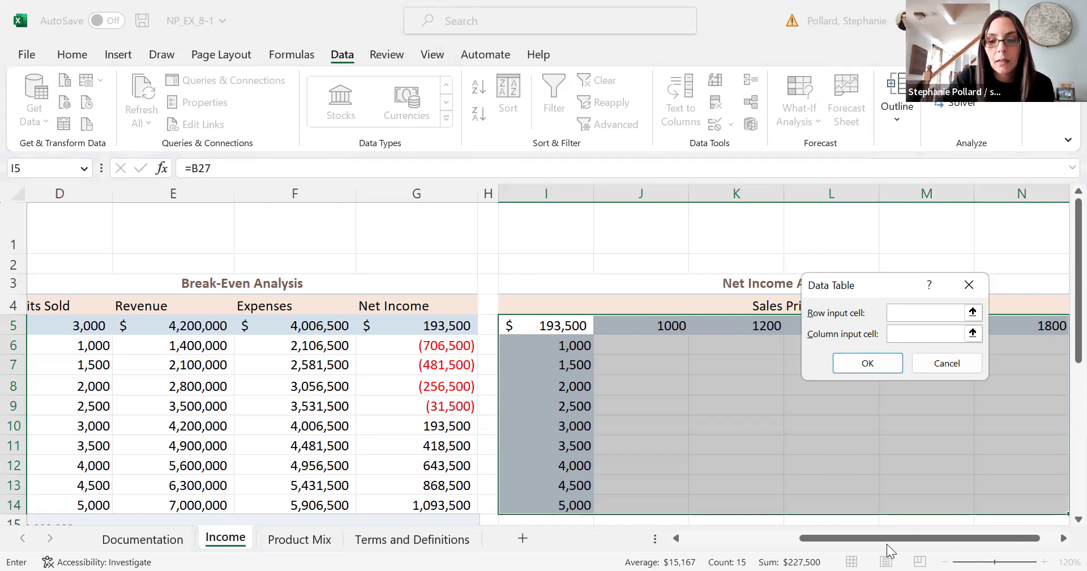
scroll(889, 540, "left", 3)
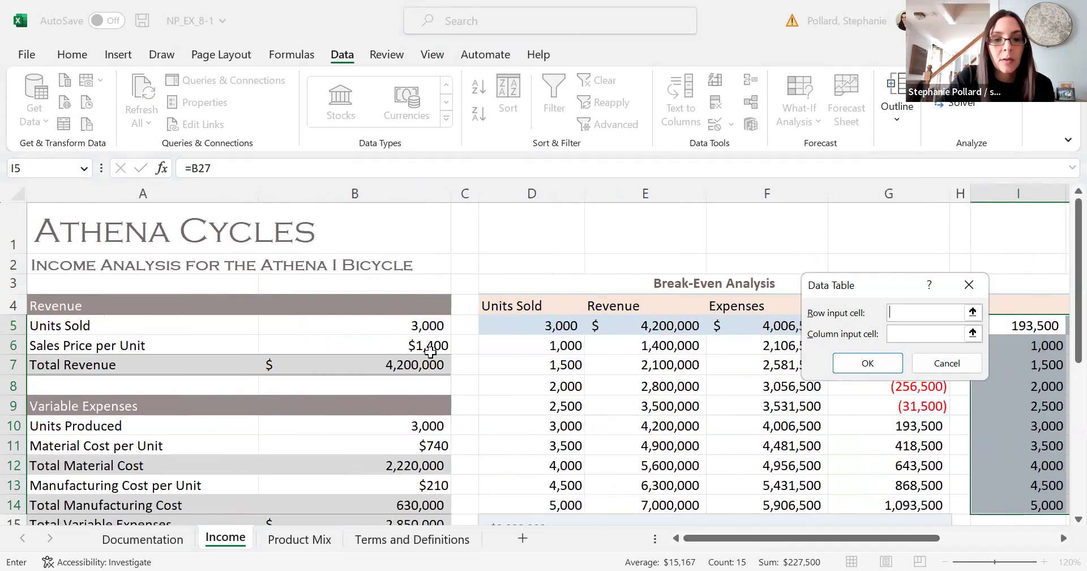
left_click(433, 346)
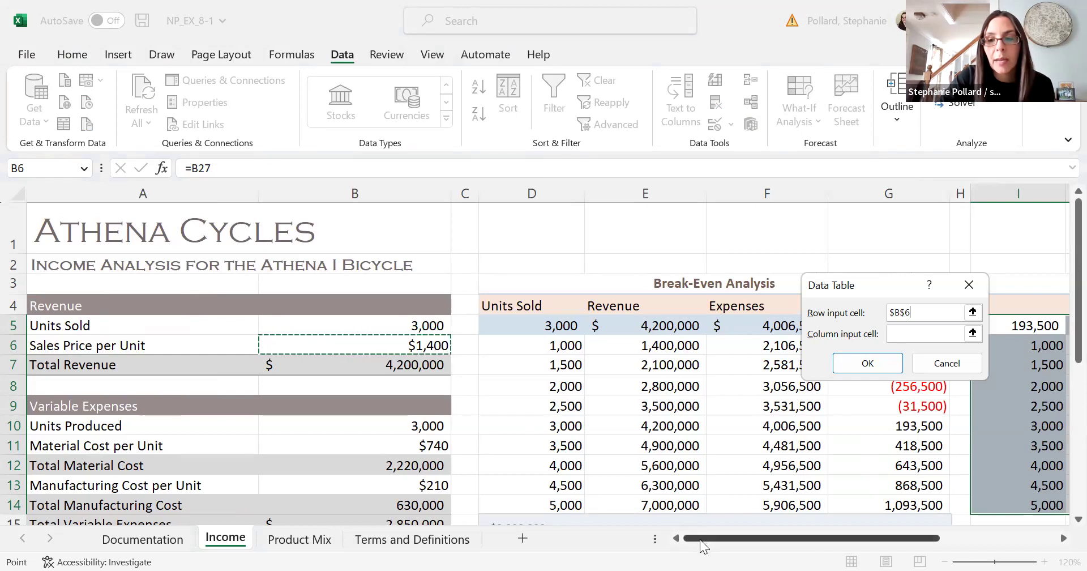
scroll(700, 539, "right", 3)
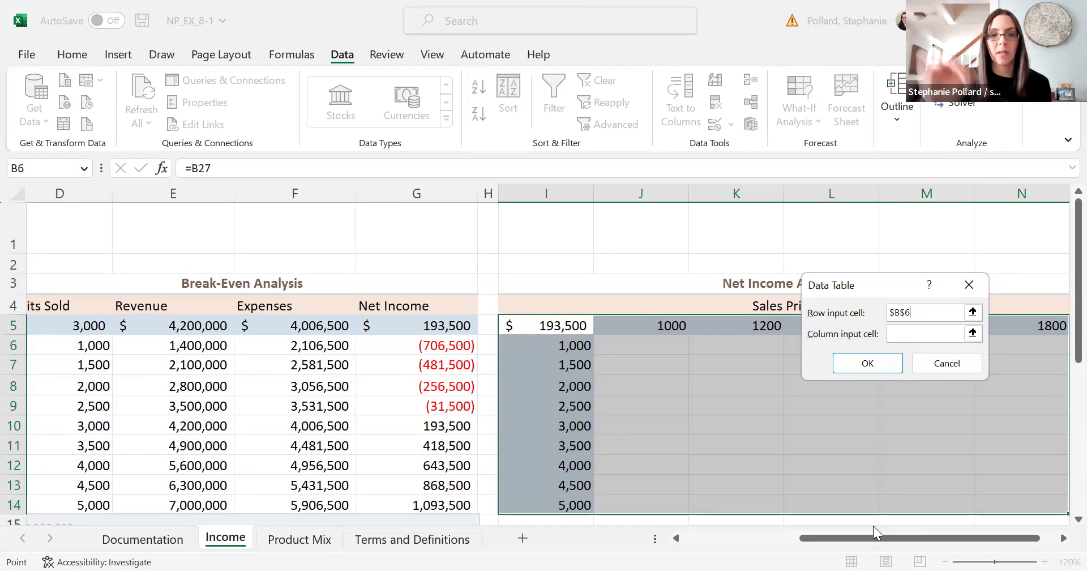
left_click(930, 333)
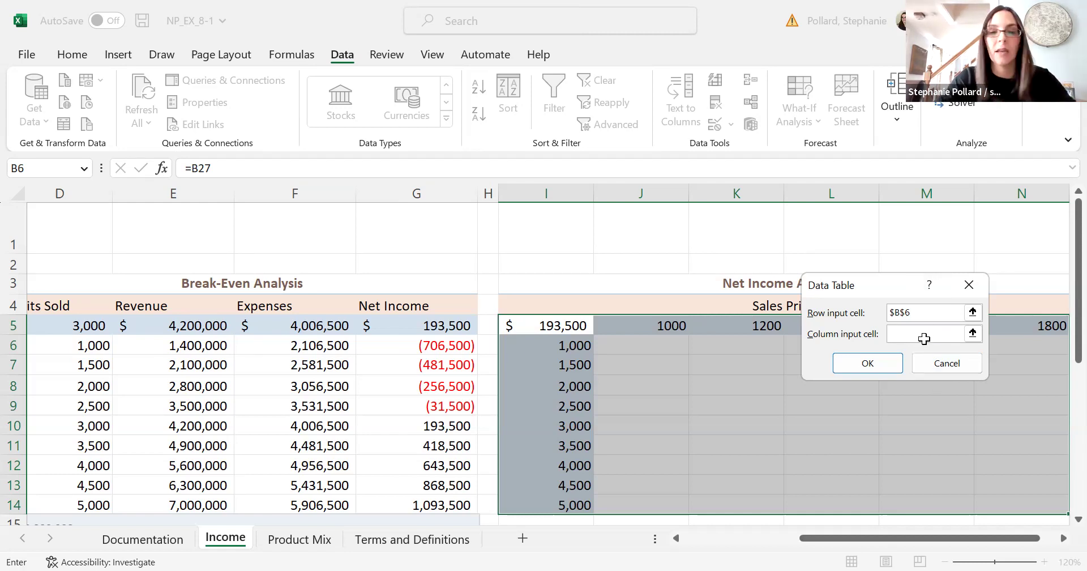
left_click(707, 544)
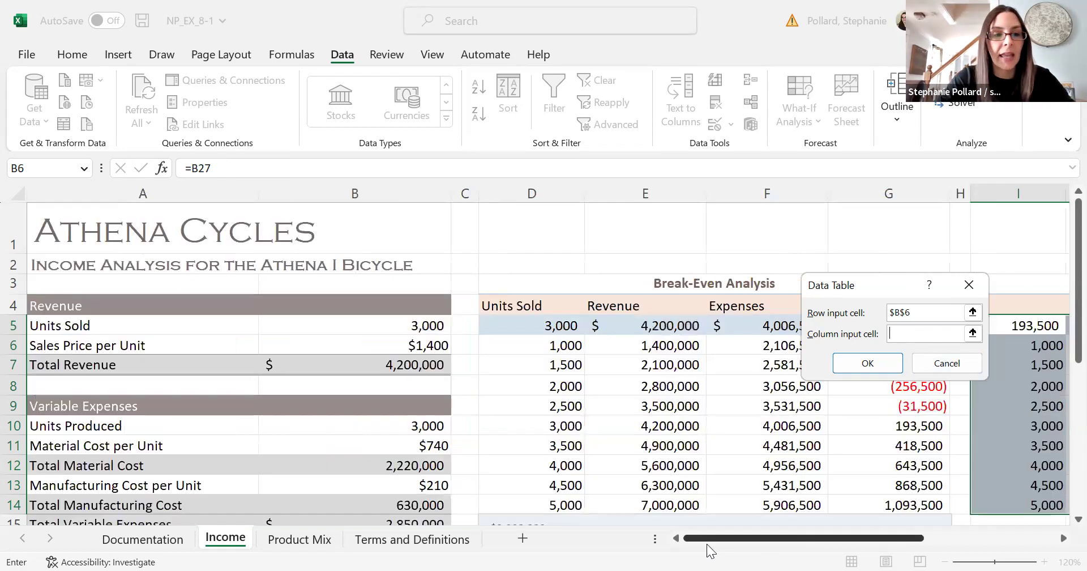
left_click(424, 326)
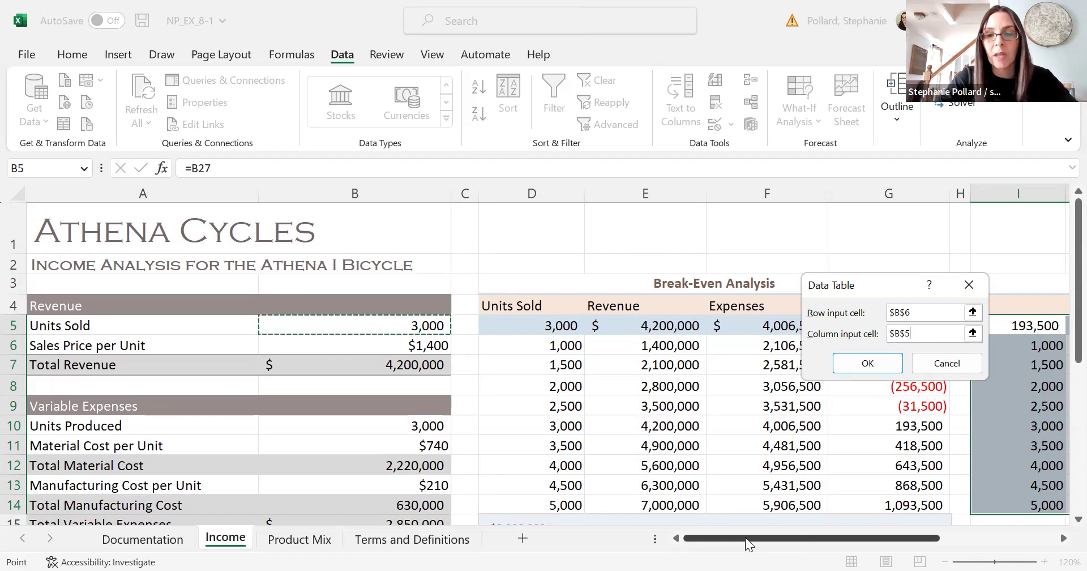
left_click_drag(745, 537, 861, 532)
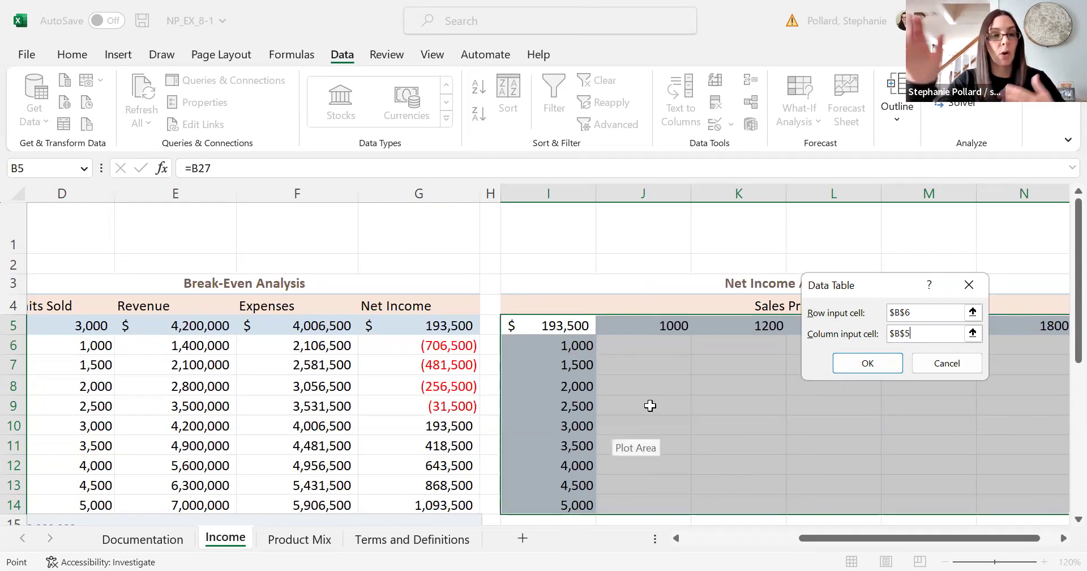
left_click(857, 366)
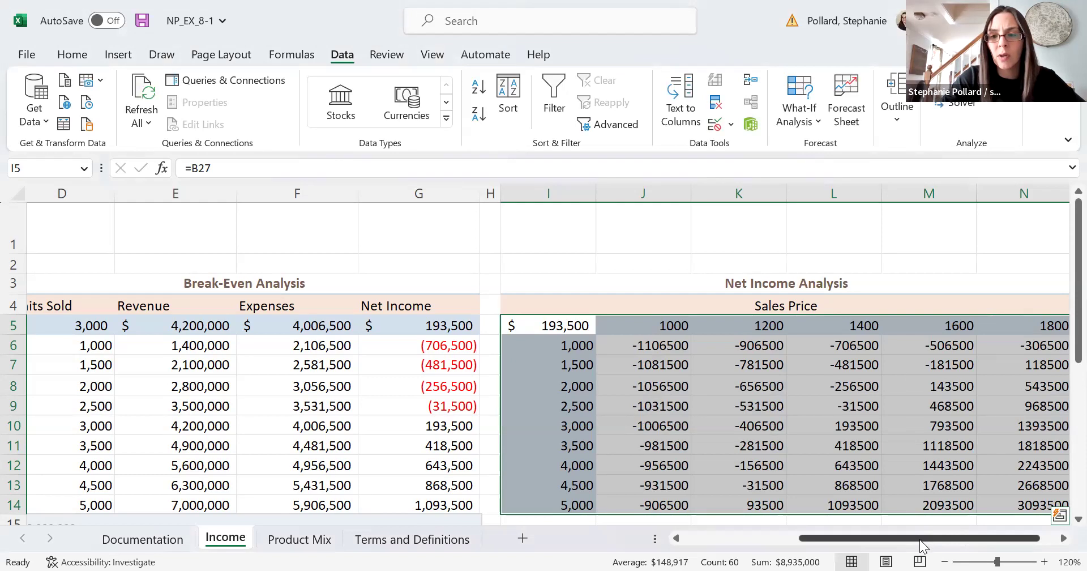
Step: Copy the formatting of net income cell G14 onto the data table results in J6:N14 with Format Painter
scroll(1061, 344, "right", 2)
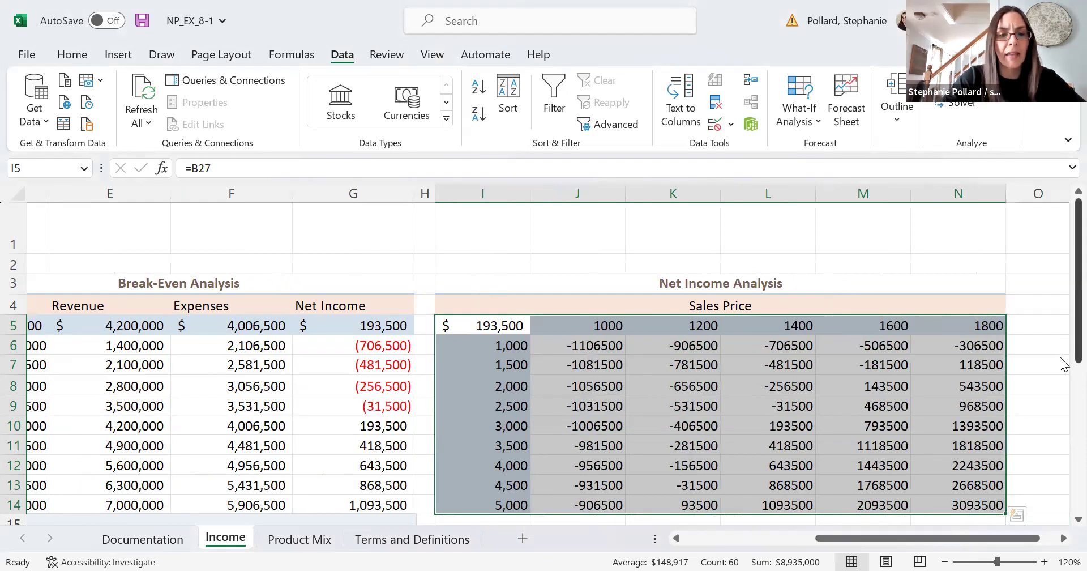
scroll(1060, 362, "down", 1)
left_click(852, 494)
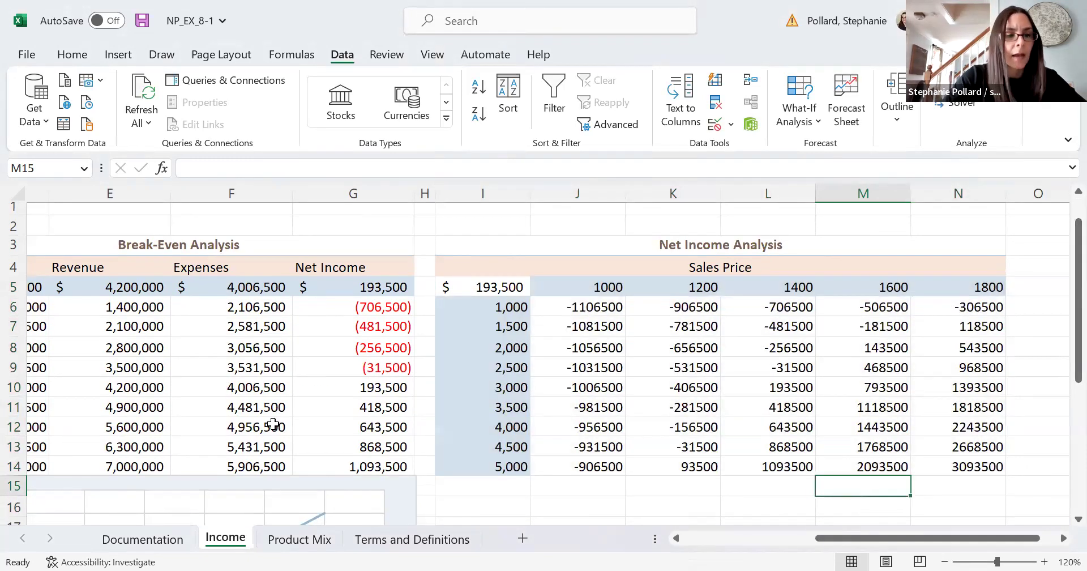
left_click(377, 467)
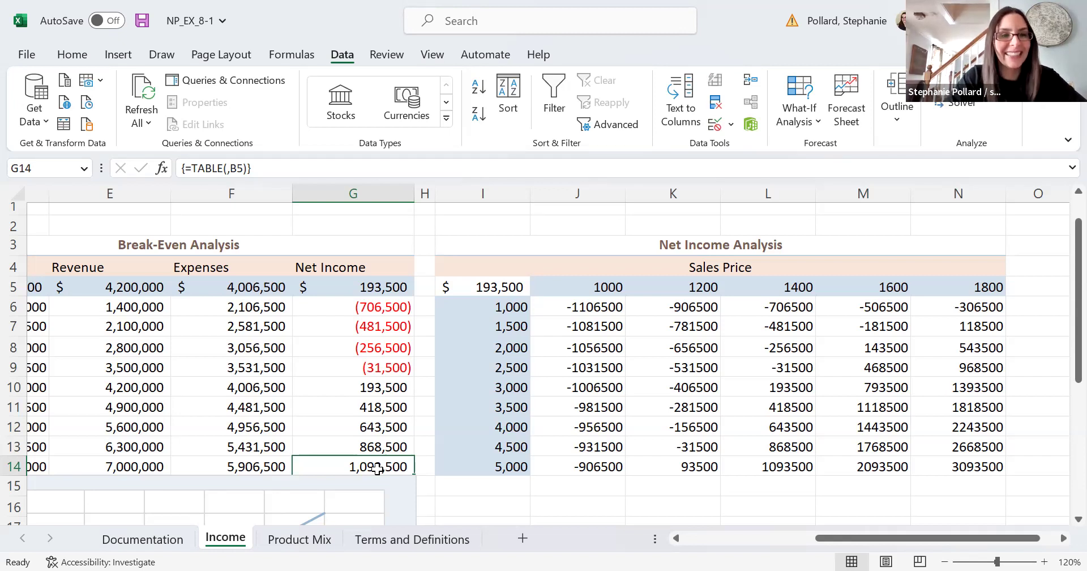
left_click(78, 59)
left_click(111, 124)
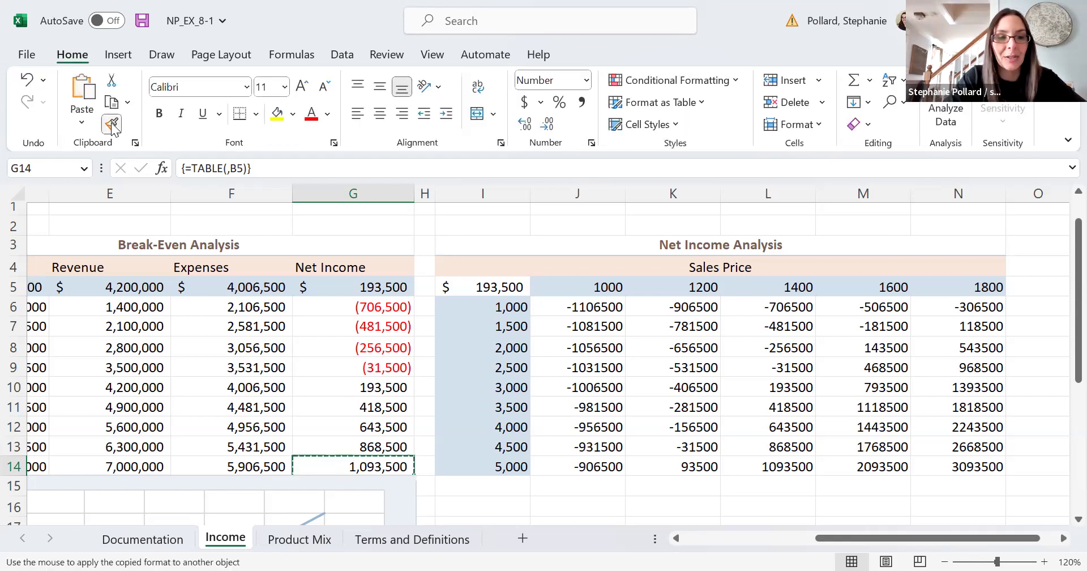
mouse_move(594, 304)
left_mouse_down()
mouse_move(855, 346)
mouse_move(937, 399)
mouse_move(957, 446)
mouse_move(949, 465)
left_mouse_up()
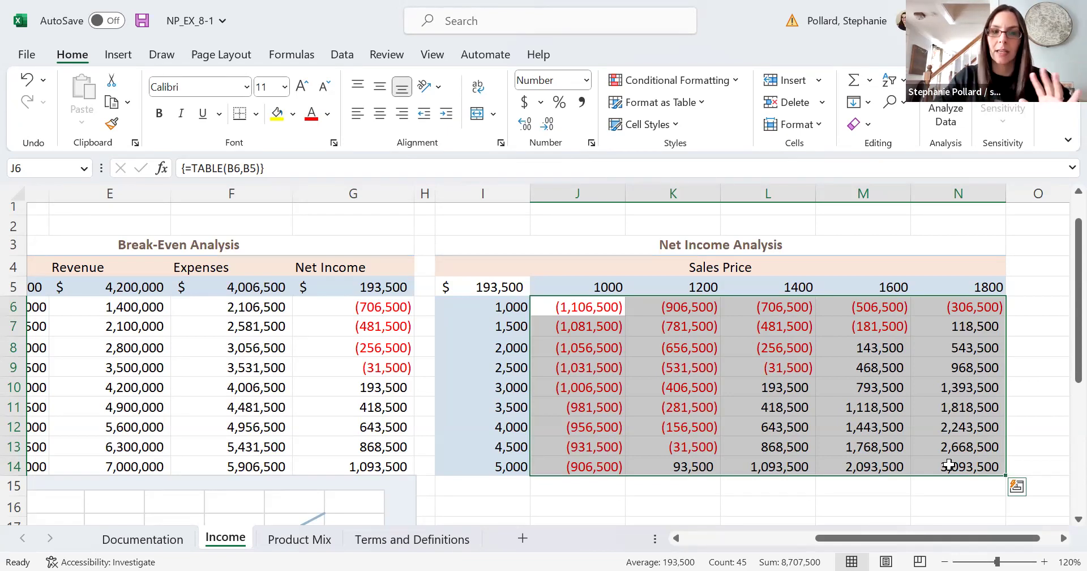
left_click(853, 510)
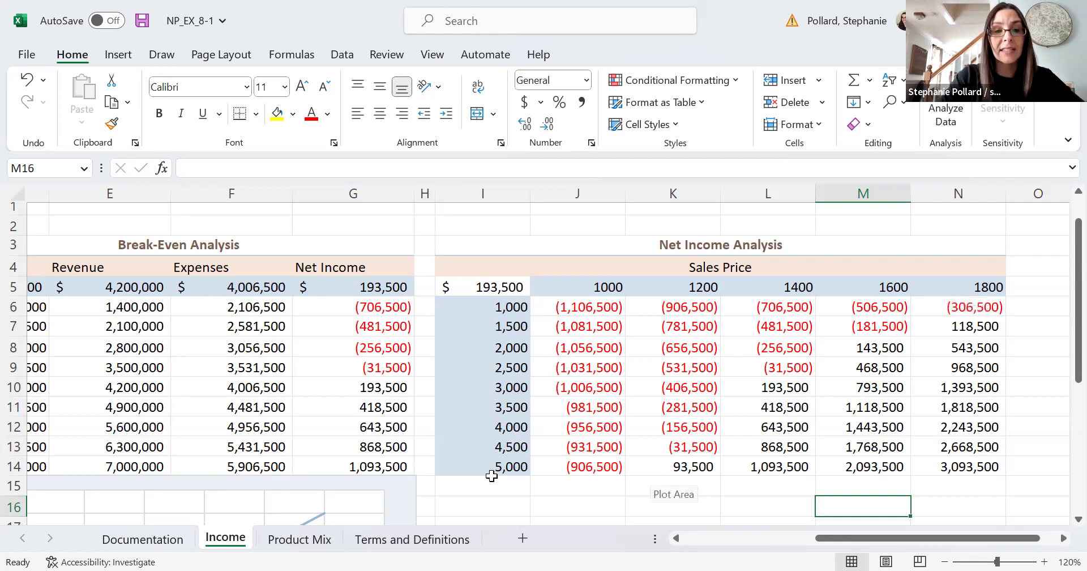
Step: Examine the net income results in the data table, comparing sales prices 1400 and 1600 at 3,000 units sold
left_click(940, 470)
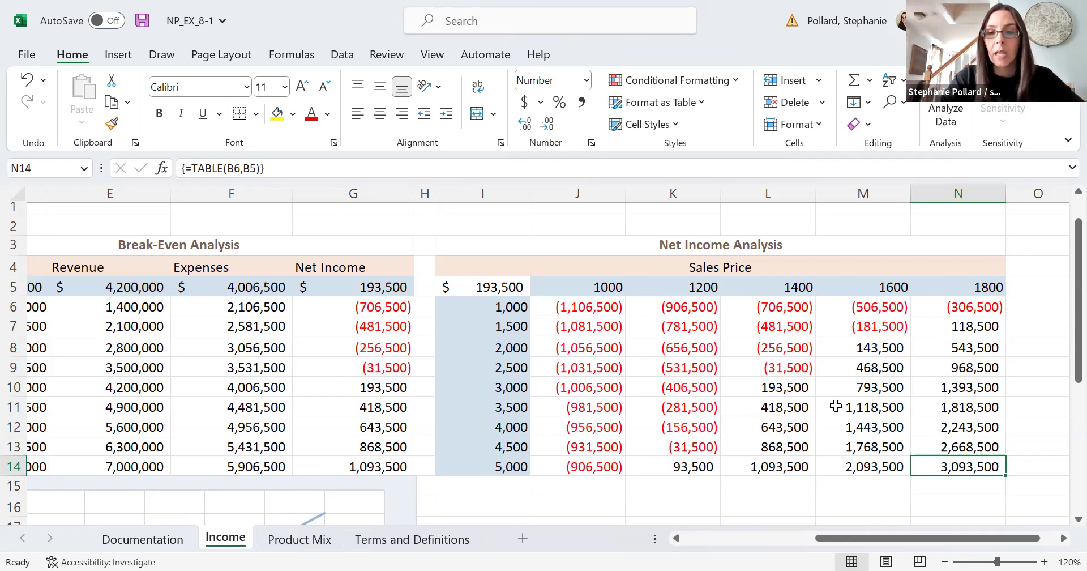
left_click(787, 388)
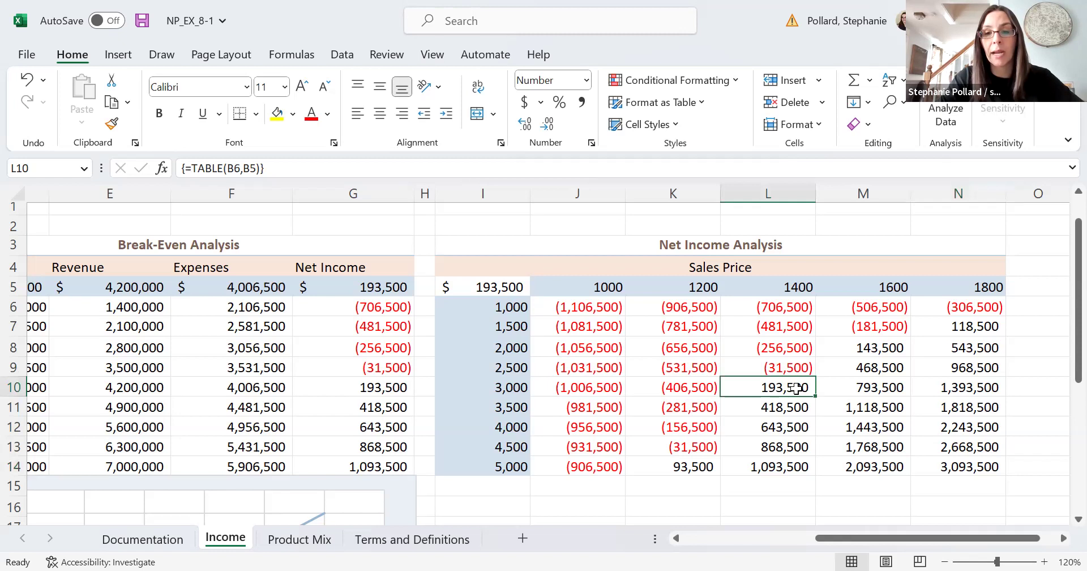
left_click(863, 389)
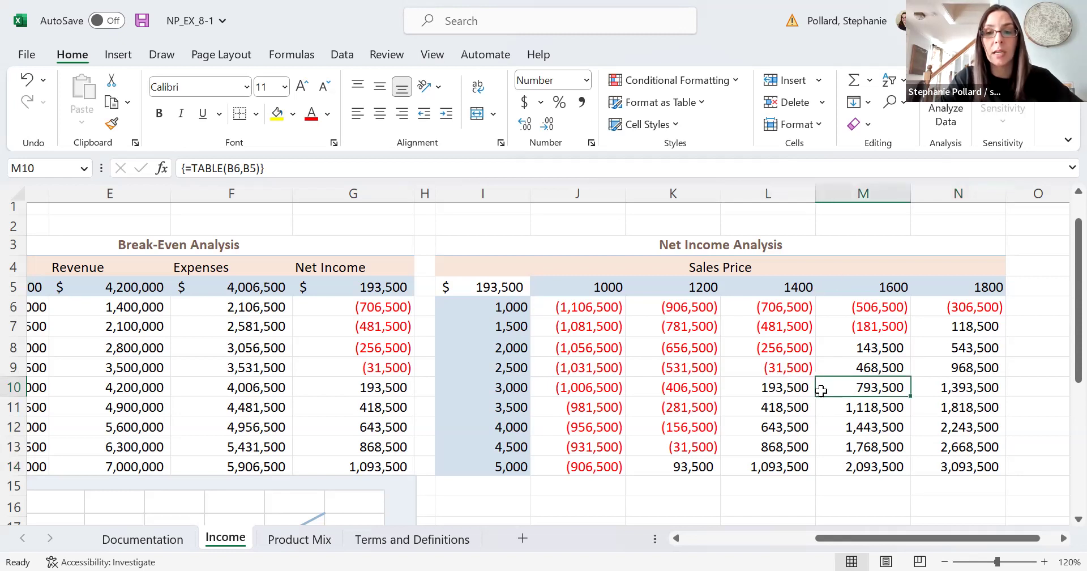
left_click(782, 387)
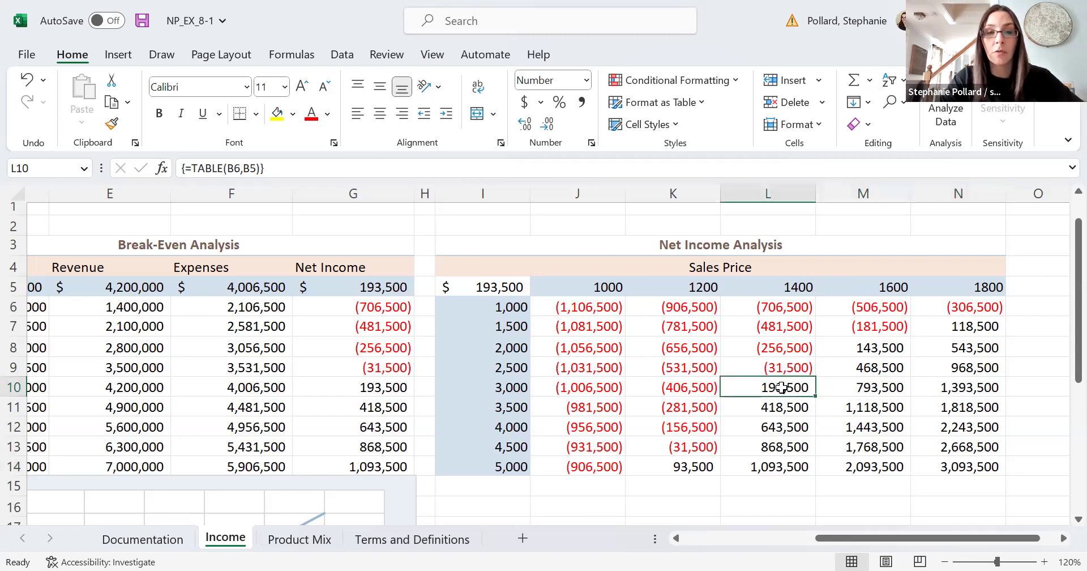
left_click(846, 387)
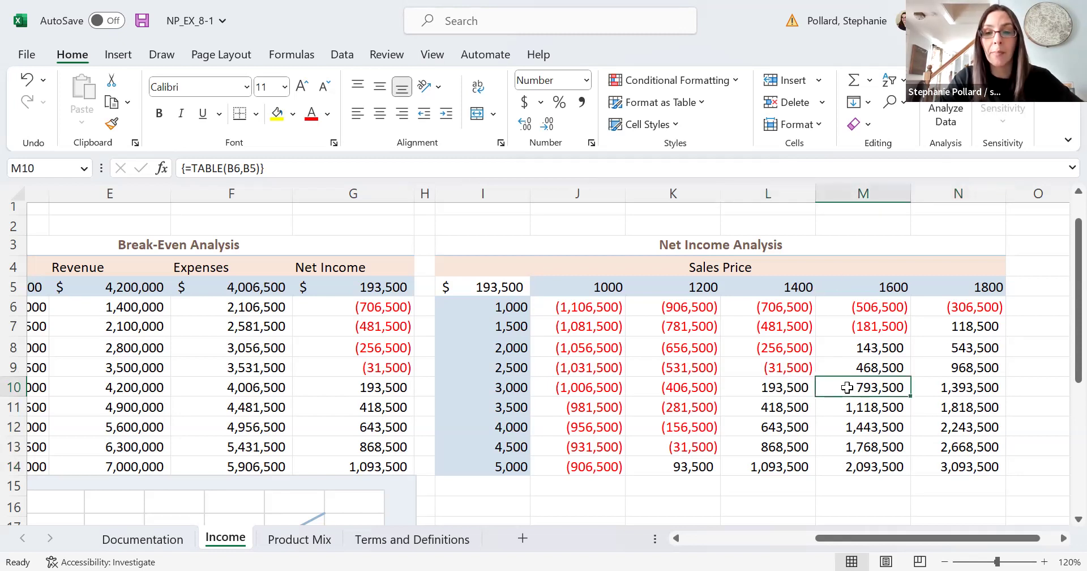
left_click(794, 388)
left_click(831, 388)
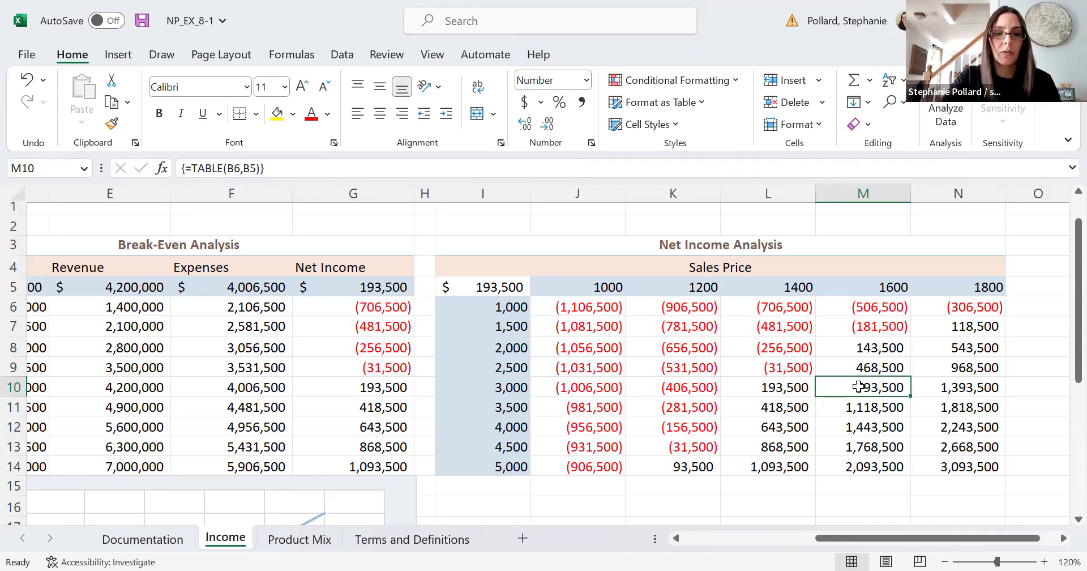
Step: Give corner cell I5 the custom number format "Unit Sold" in quotation marks, keeping its formula
left_click(514, 289)
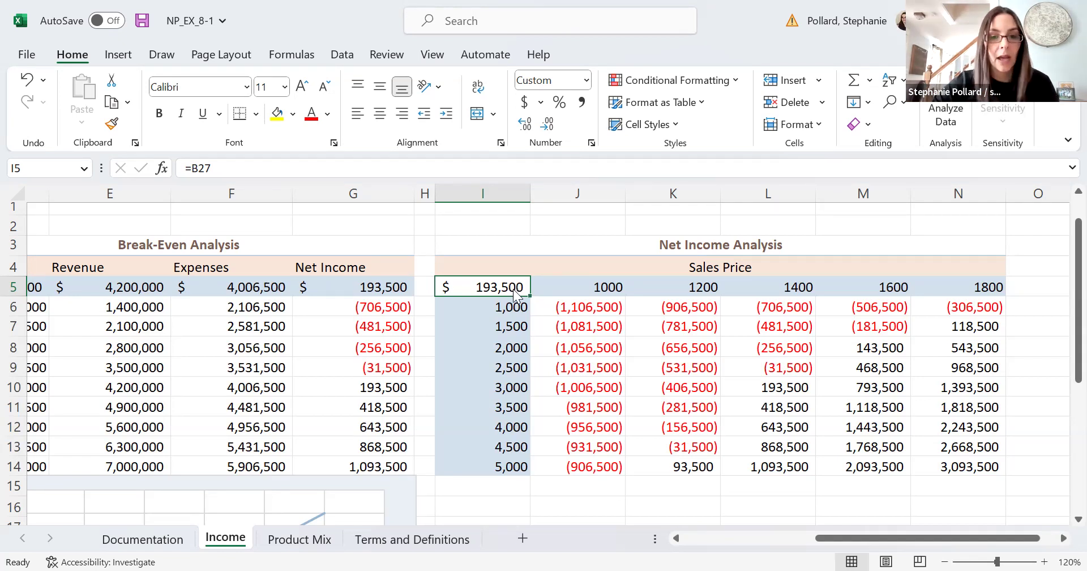
right_click(573, 435)
left_click(571, 431)
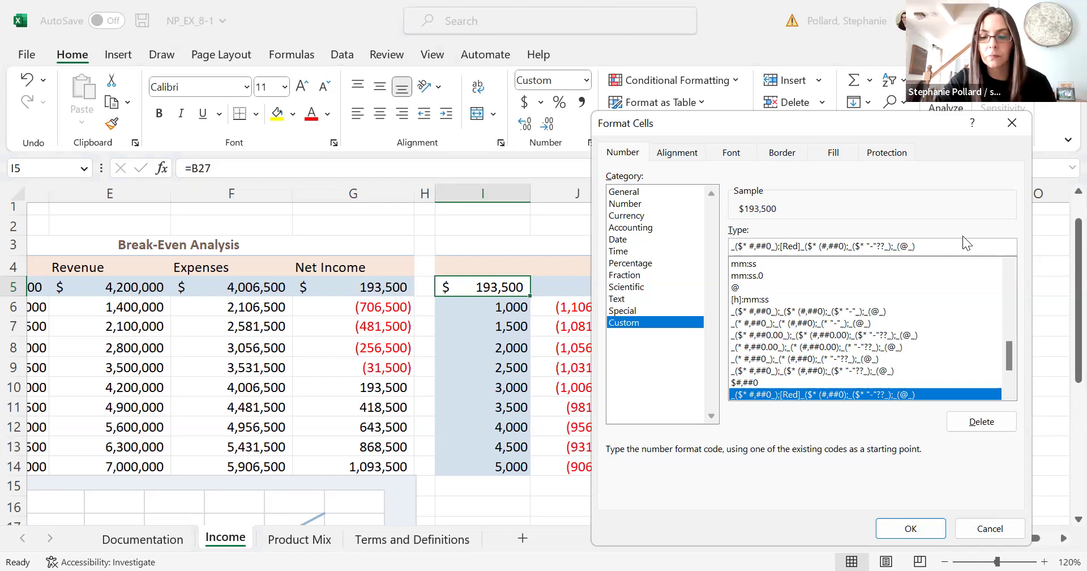
key("BackSpace")
key("BackSpace")
key("BackSpace")
key("BackSpace")
key("BackSpace")
key("BackSpace")
key("BackSpace")
key("BackSpace")
key("BackSpace")
key("BackSpace")
key("BackSpace")
key("BackSpace")
key("BackSpace")
key("BackSpace")
key("BackSpace")
key("BackSpace")
key("BackSpace")
key("BackSpace")
key("BackSpace")
key("BackSpace")
key("BackSpace")
key("BackSpace")
key("BackSpace")
key("BackSpace")
key("BackSpace")
key("BackSpace")
key("BackSpace")
key("BackSpace")
key("BackSpace")
key("BackSpace")
key("BackSpace")
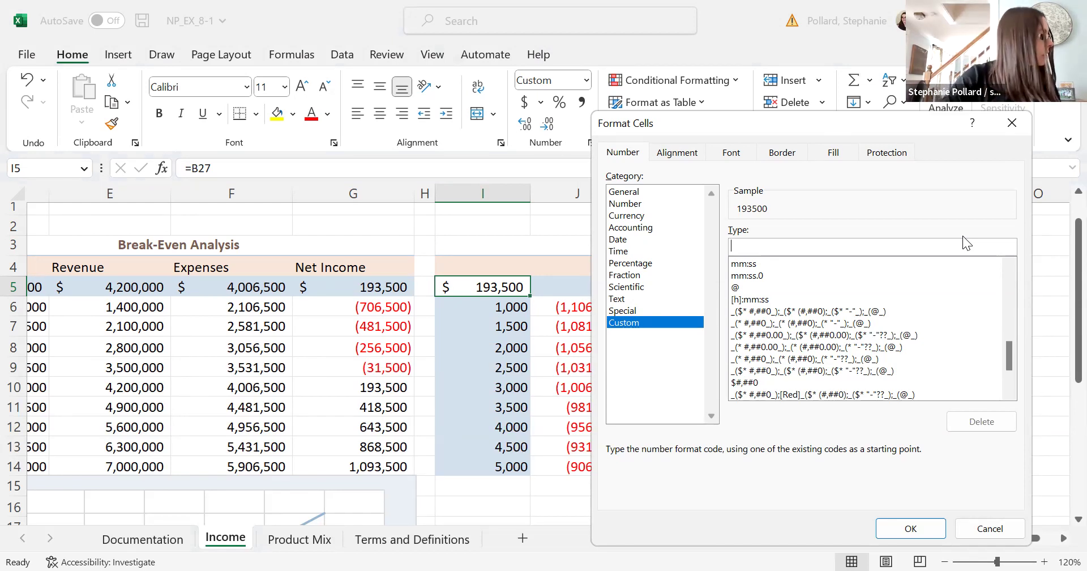
type("\"")
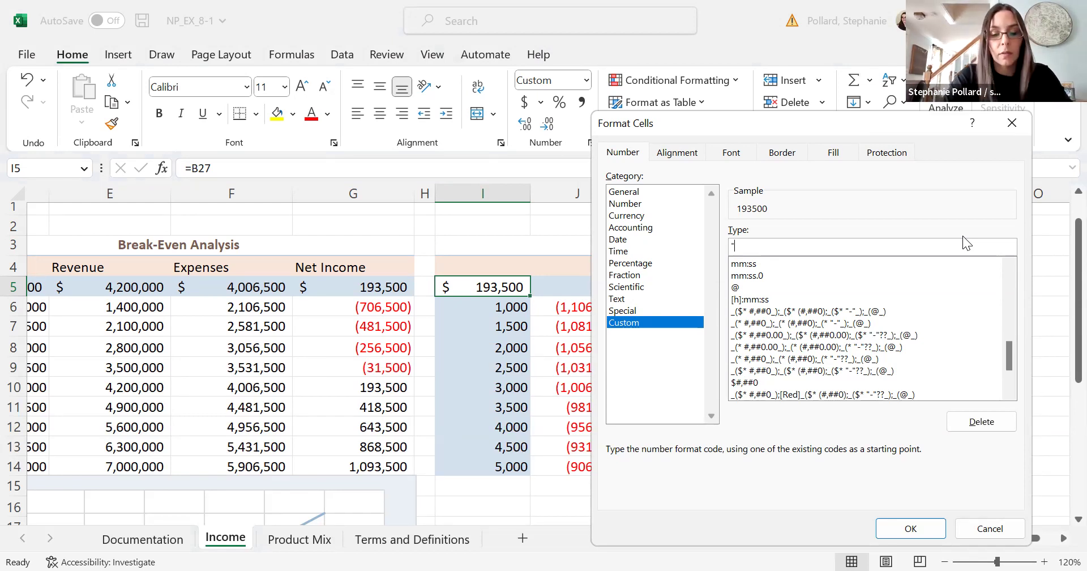
type("Unit Sold\"")
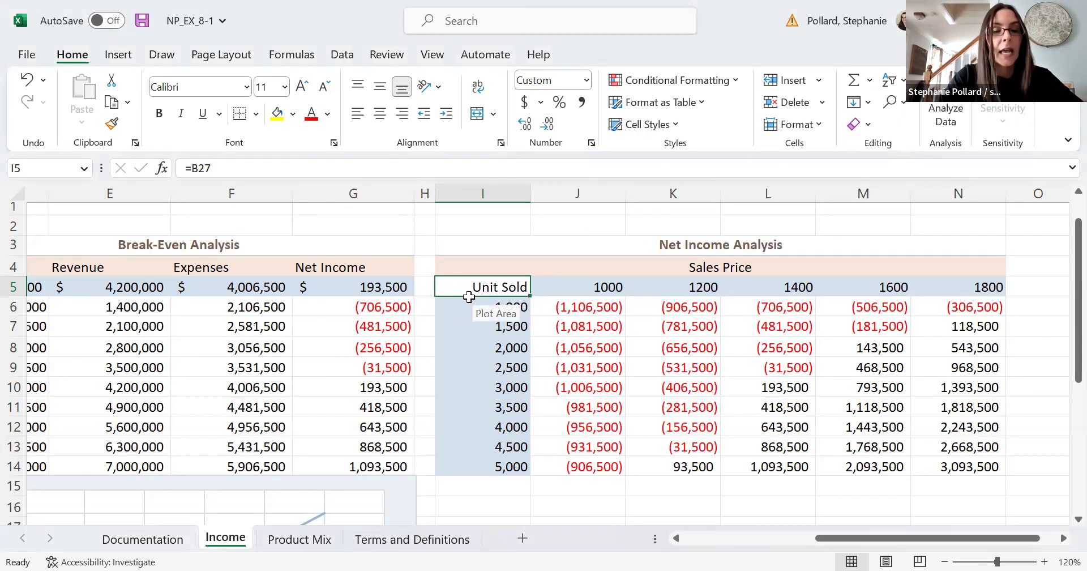
key("Down")
key("Down")
left_click(502, 291)
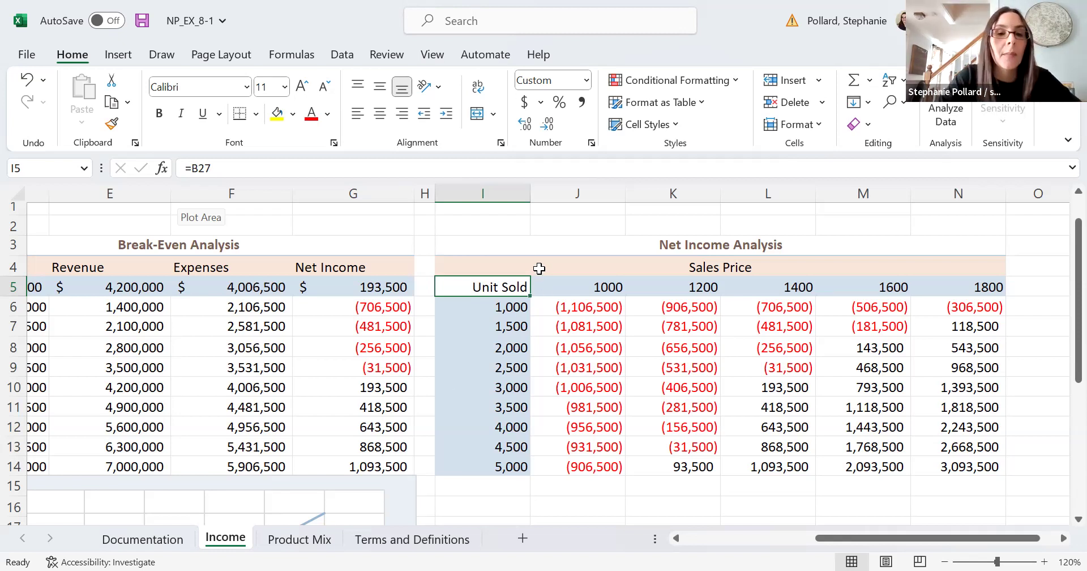
Step: Insert a Scatter with Straight Lines chart from the units sold and net income values in I6:N14
left_click(478, 311)
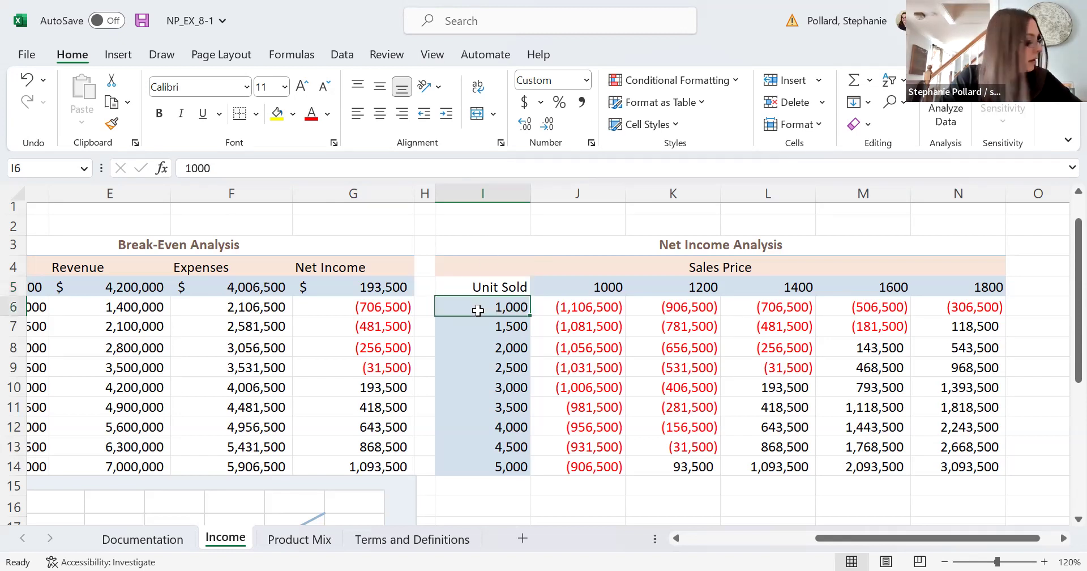
left_click_drag(478, 310, 973, 463)
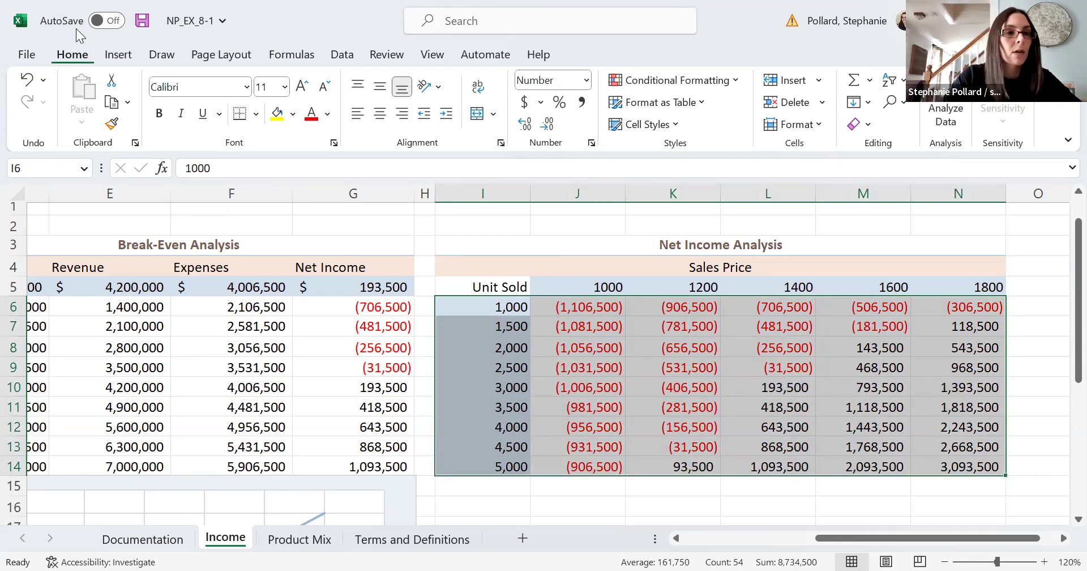
left_click(116, 55)
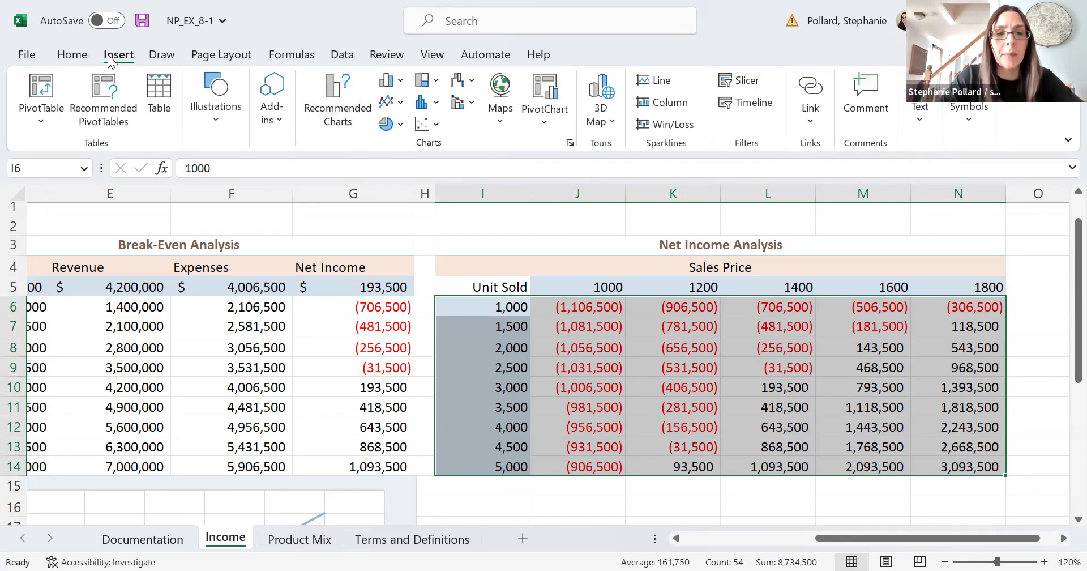
left_click(429, 123)
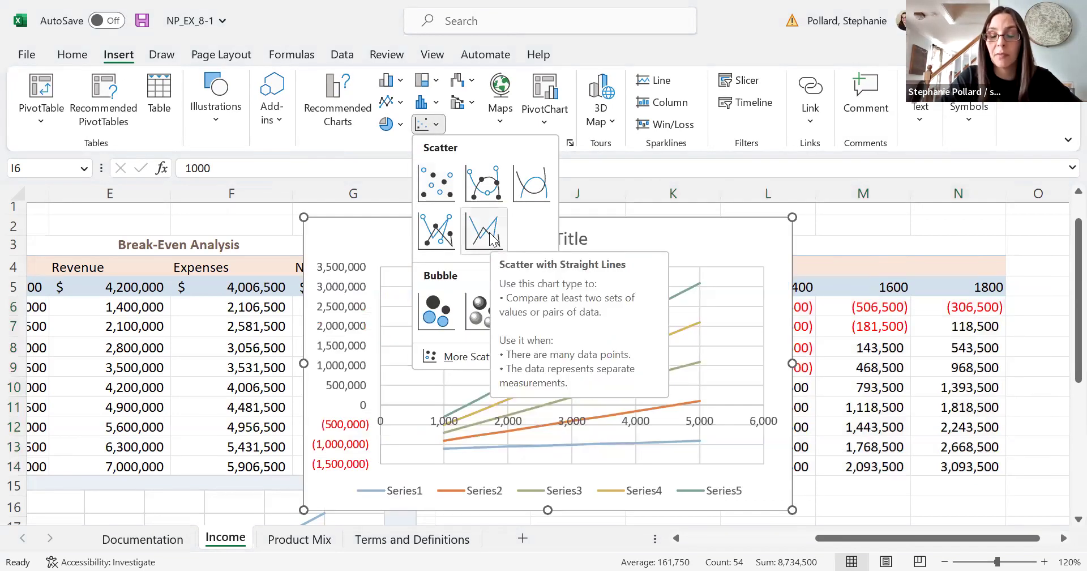
left_click(489, 237)
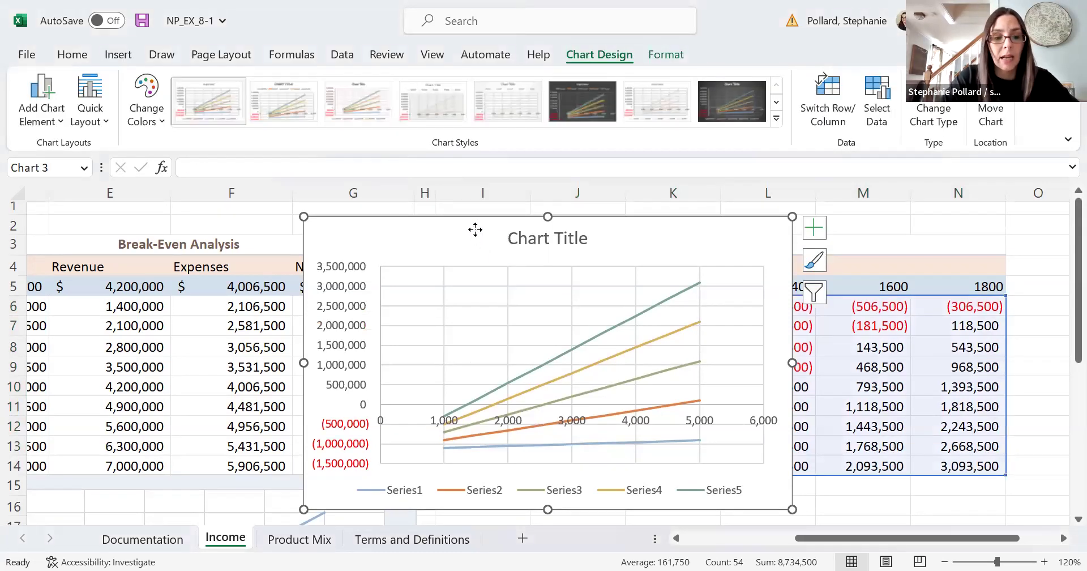
Step: Cut the new scatter chart, paste it at cell I15, and resize it to cover I15:N27
key("Delete")
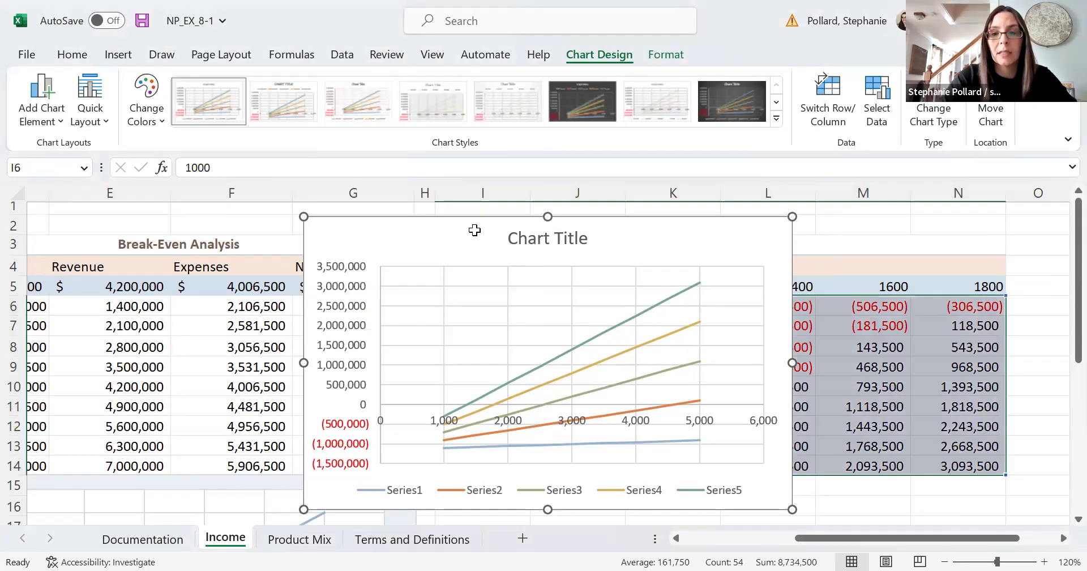
scroll(1064, 293, "down", 3)
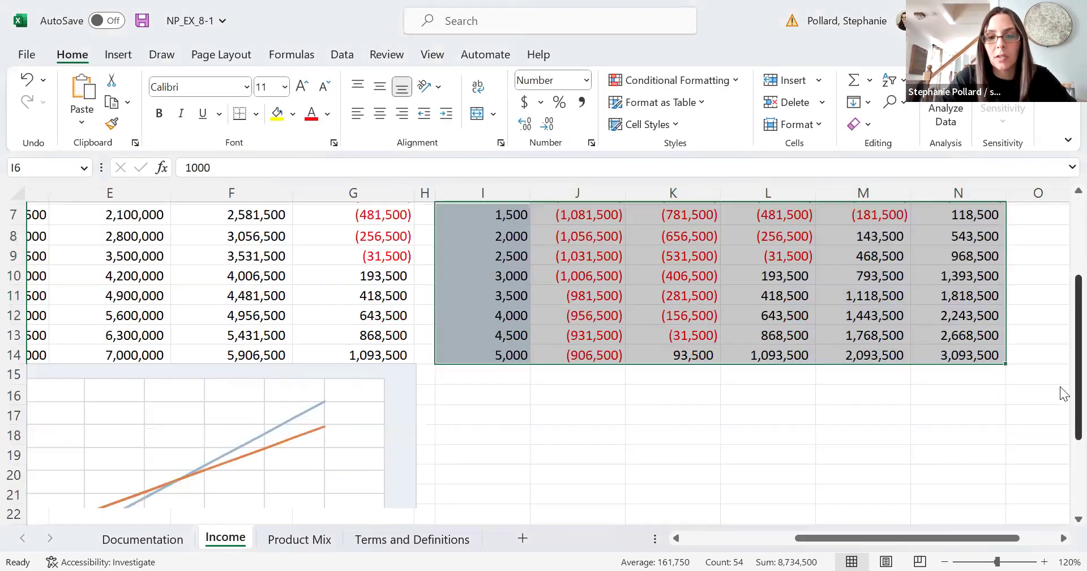
left_click(495, 321)
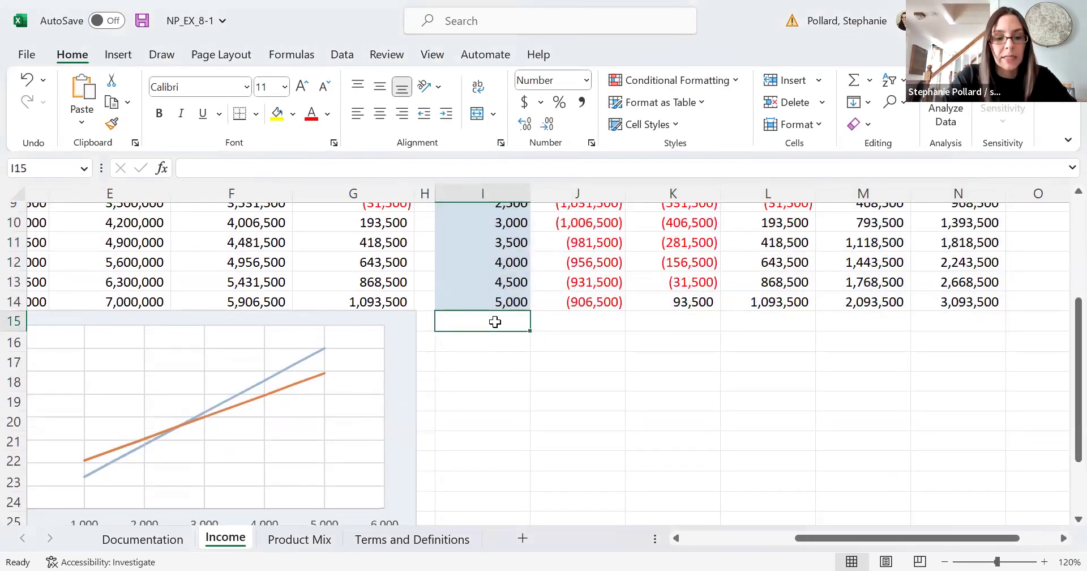
key("ctrl+v")
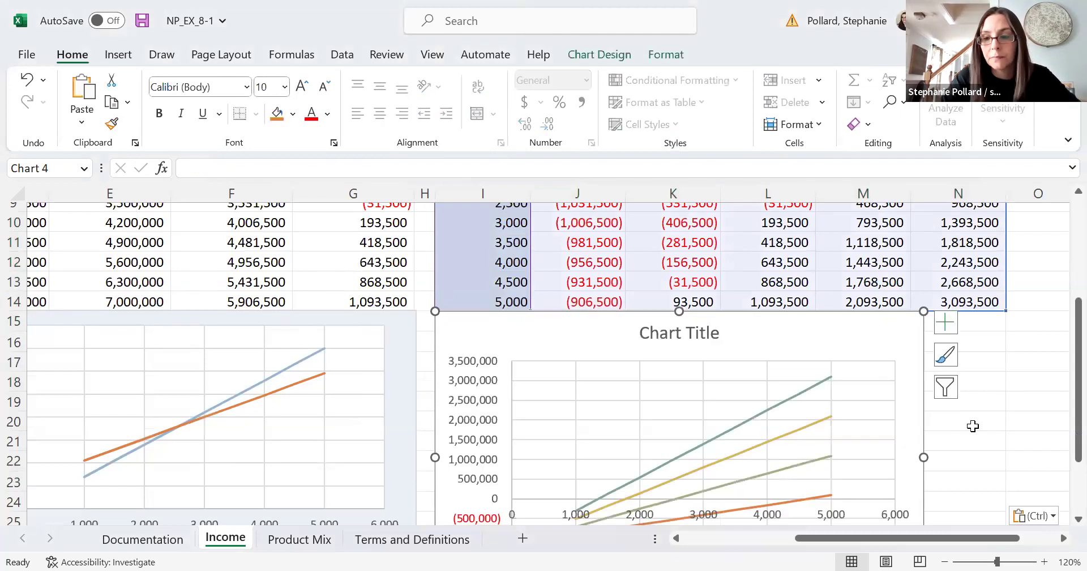
left_click_drag(973, 426, 1004, 456)
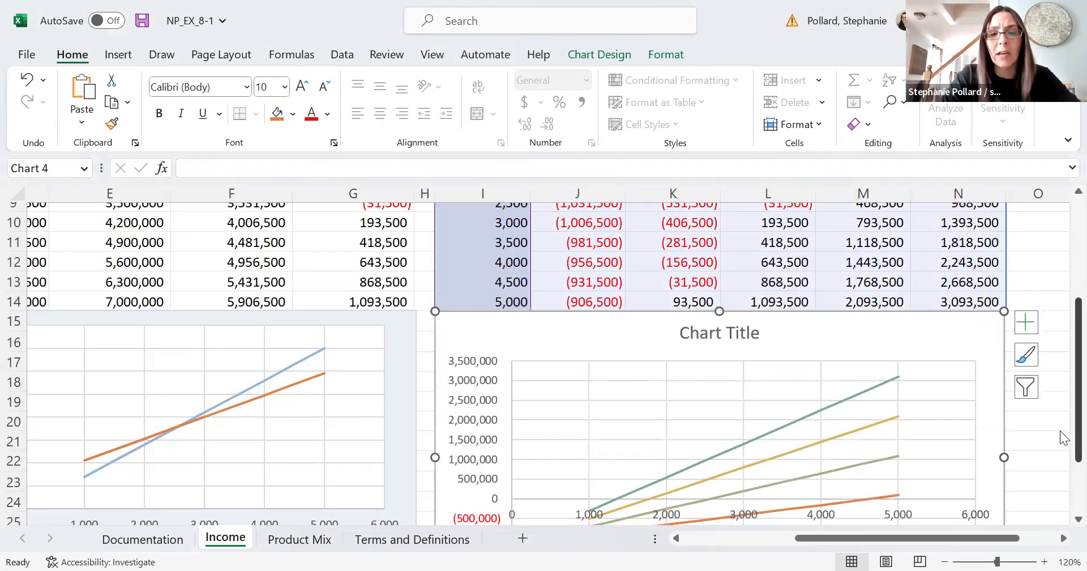
scroll(1061, 516, "down", 2)
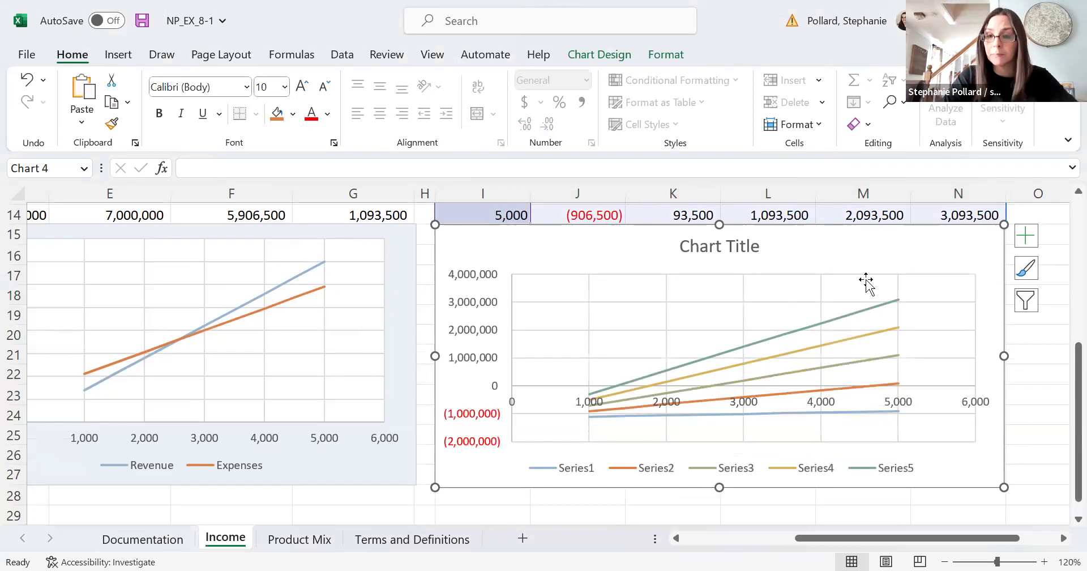
Step: Remove the chart title from the net income scatter chart
left_click(1025, 236)
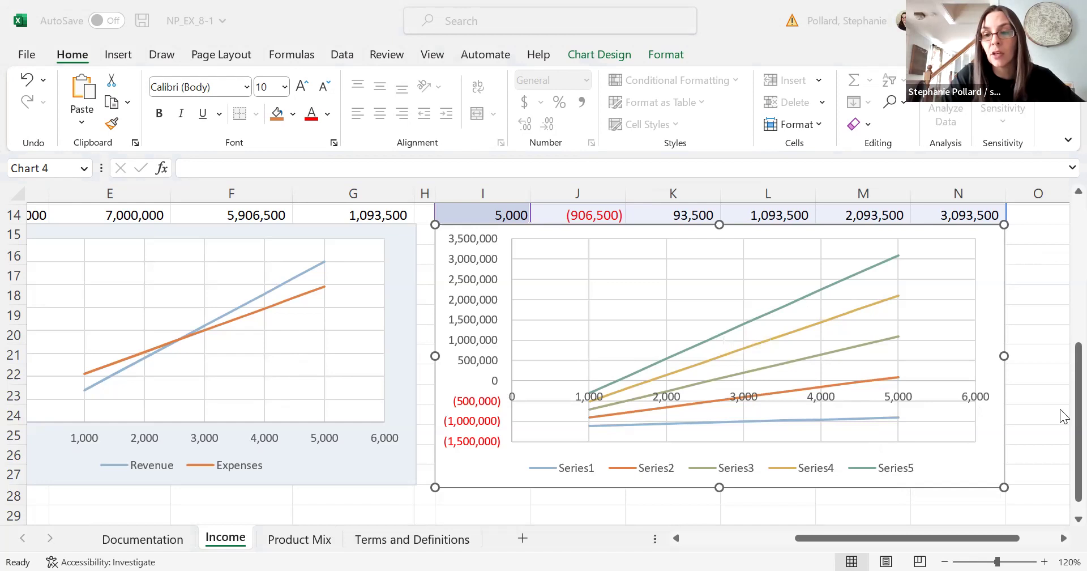
key("alt+Tab")
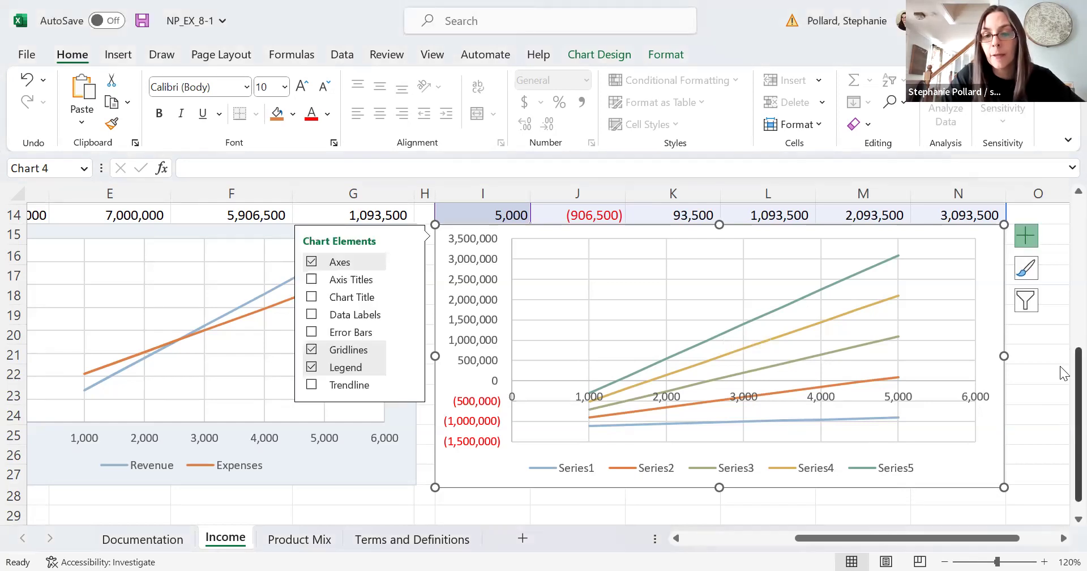
Step: Edit the scatter chart's first data series so its name refers to the 1000 sales price in cell J5
scroll(1060, 216, "up", 5)
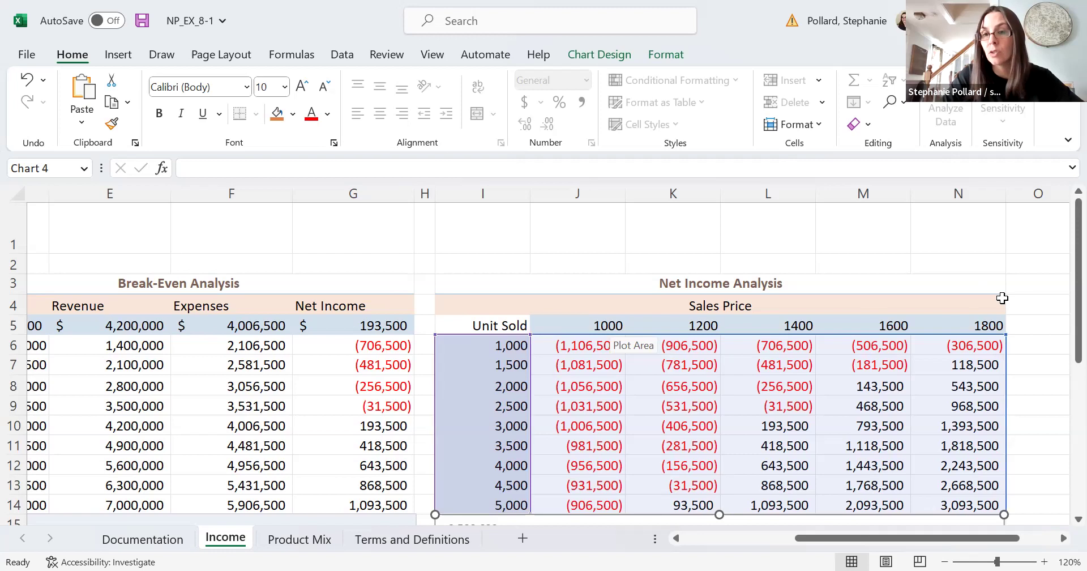
scroll(1060, 391, "down", 5)
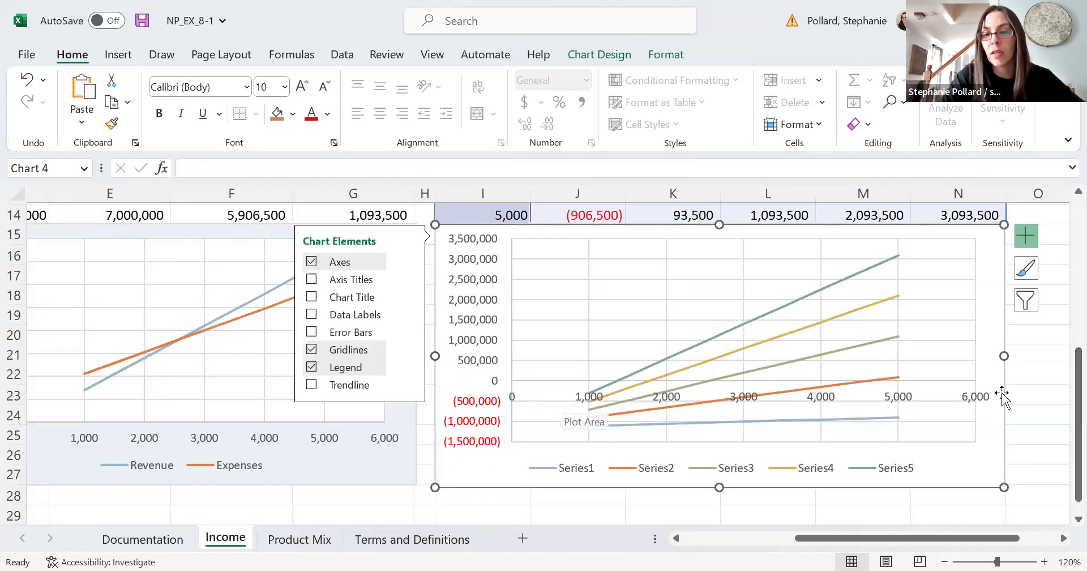
scroll(1060, 287, "up", 4)
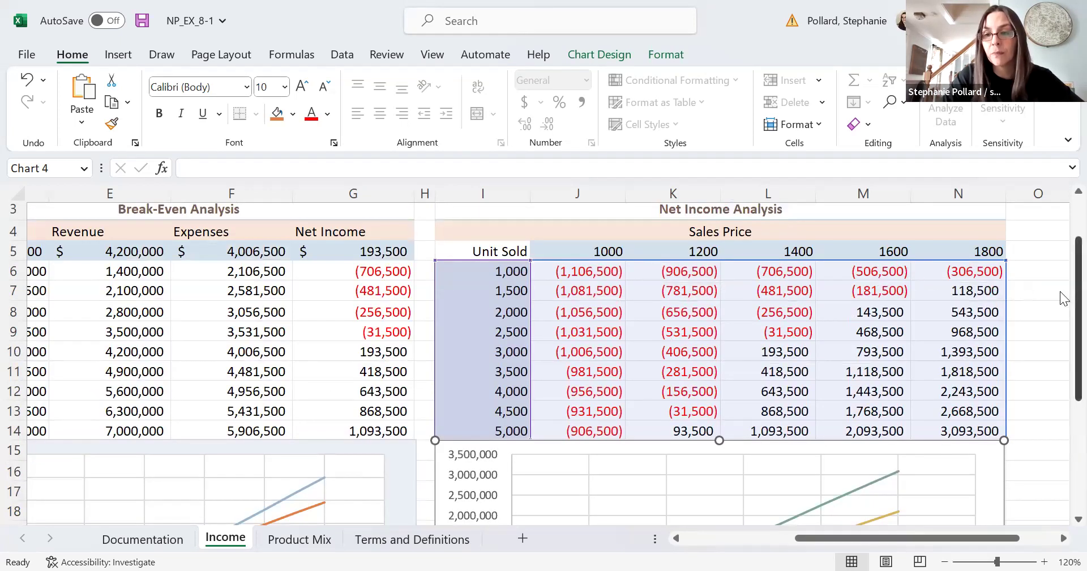
scroll(1064, 298, "down", 4)
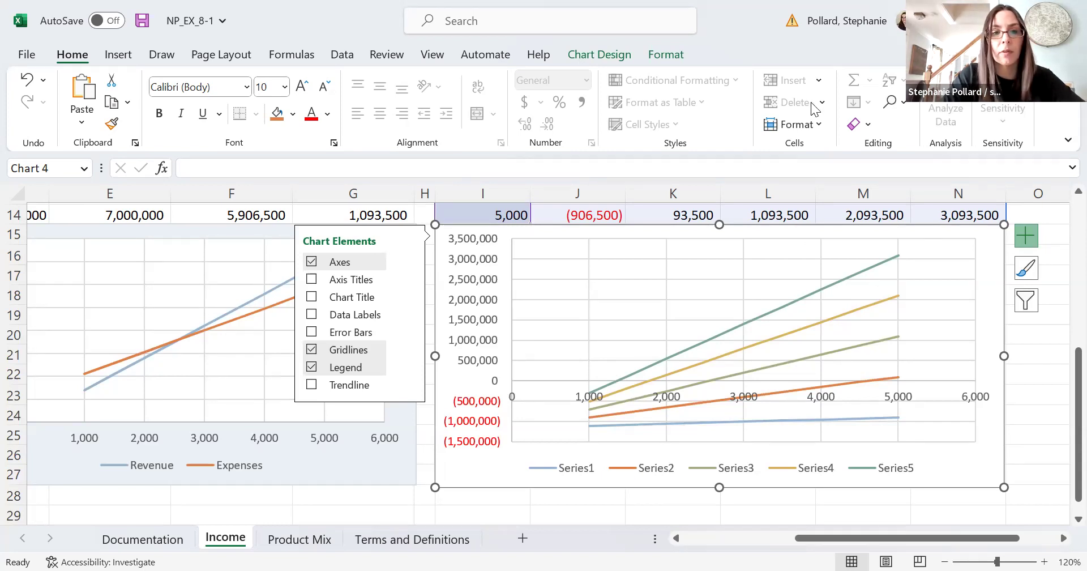
left_click(593, 57)
left_click(881, 119)
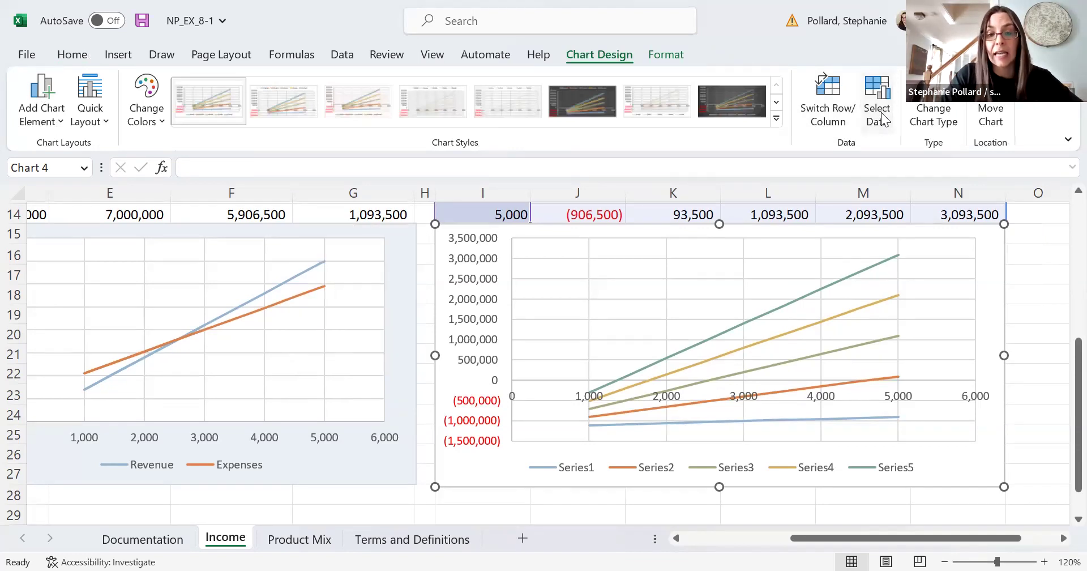
left_click(881, 116)
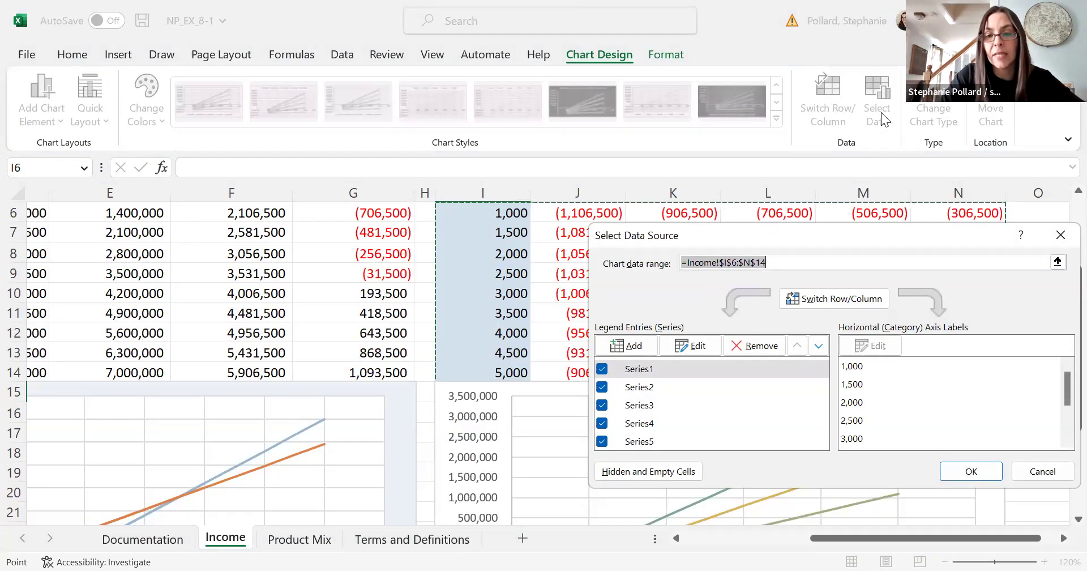
left_click(683, 344)
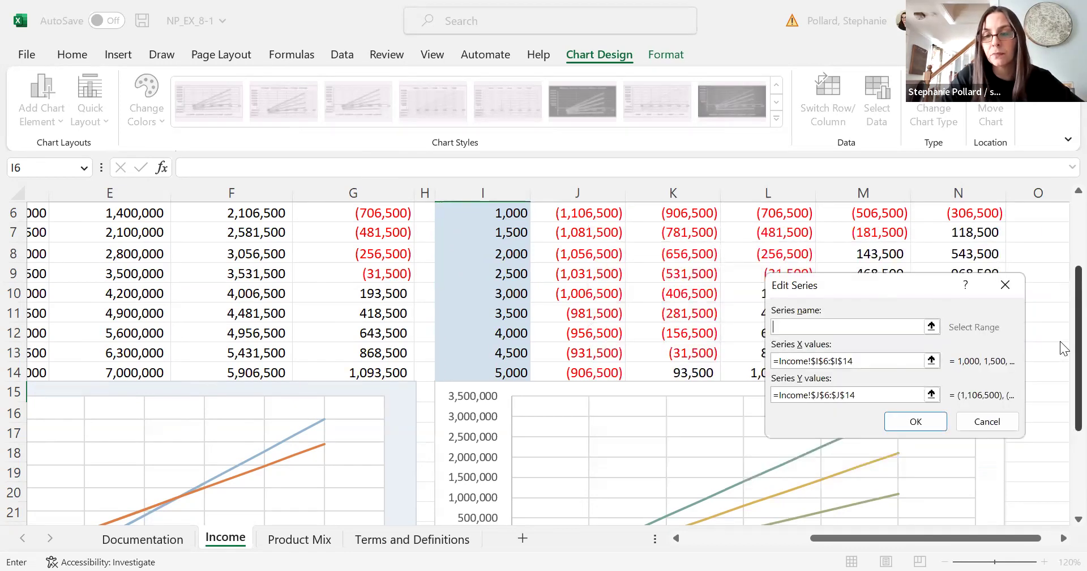
scroll(1062, 283, "up", 2)
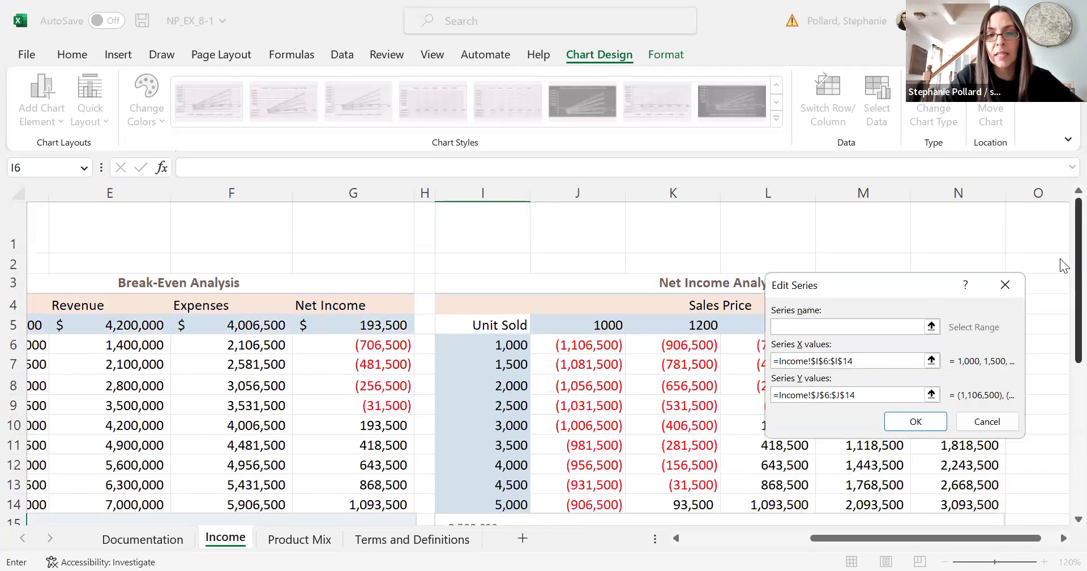
left_click(572, 323)
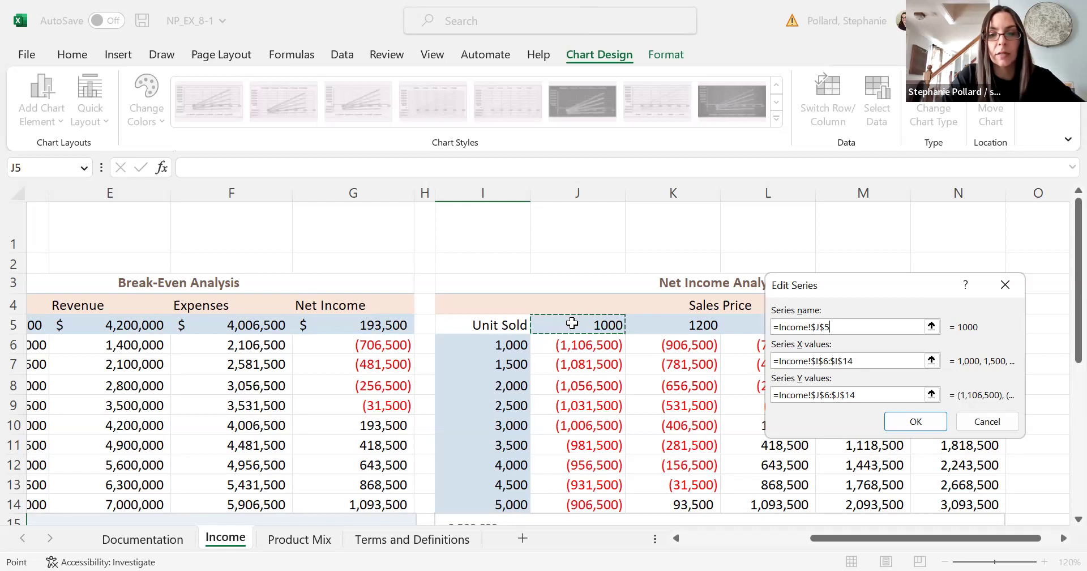
left_click(898, 426)
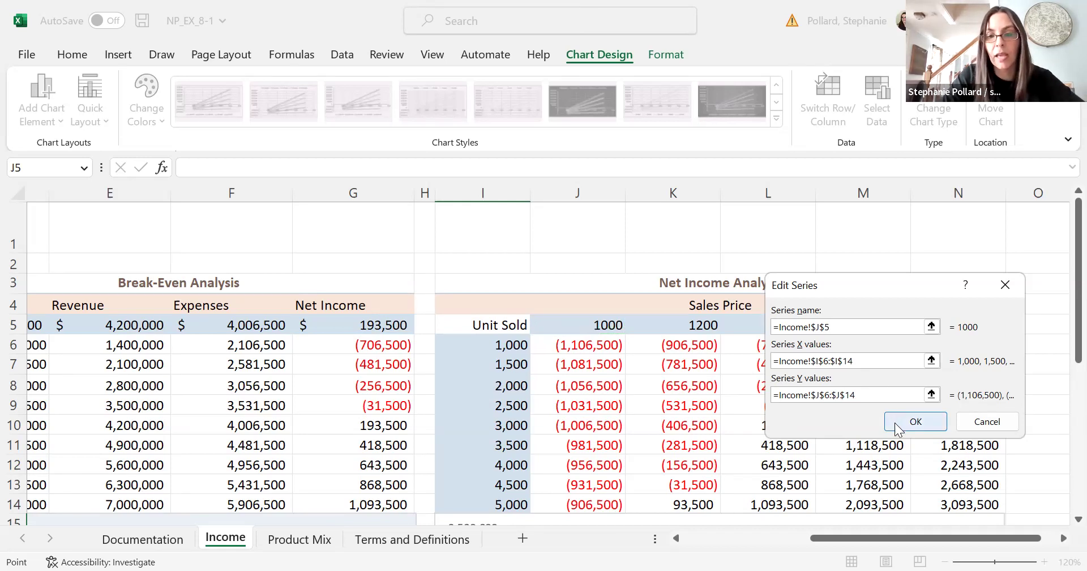
Step: Name the scatter chart's second data series from the 1200 sales price in cell K5
left_click(687, 386)
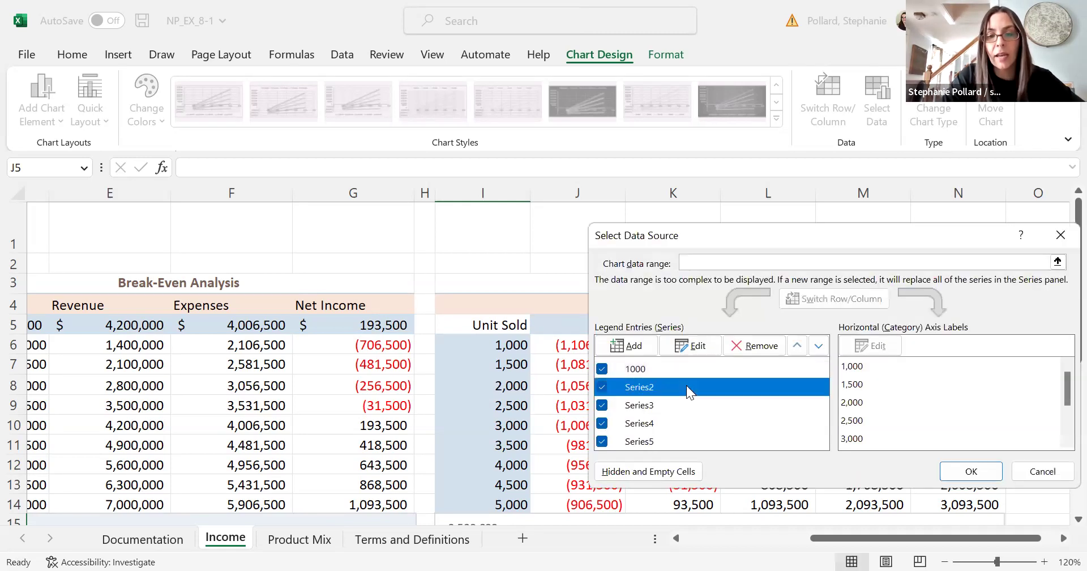
left_click(687, 348)
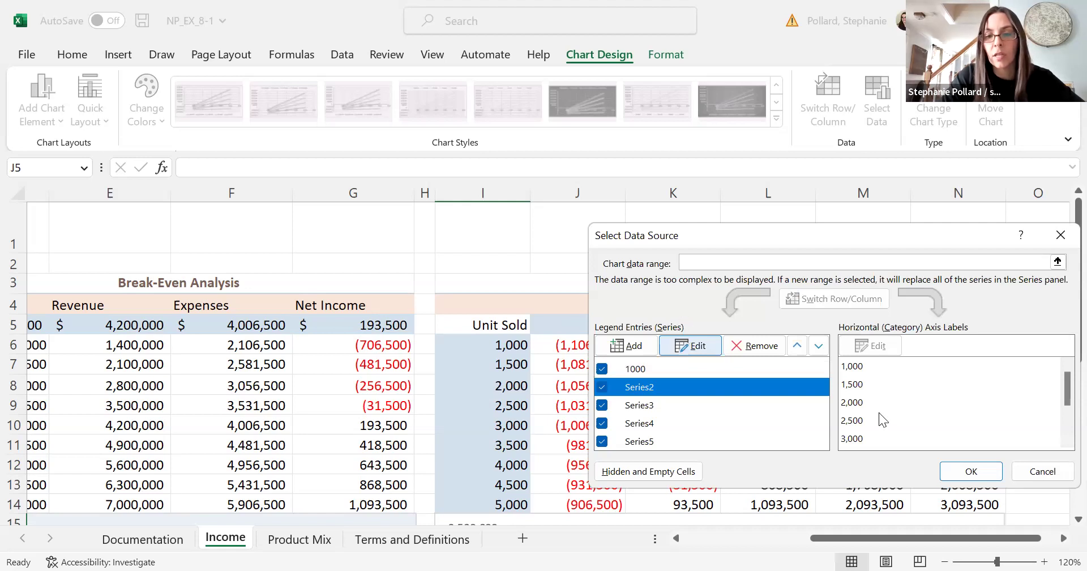
left_click(897, 419)
Step: Edit the third data series so its name refers to the 1400 sales price in cell L5
left_click(708, 405)
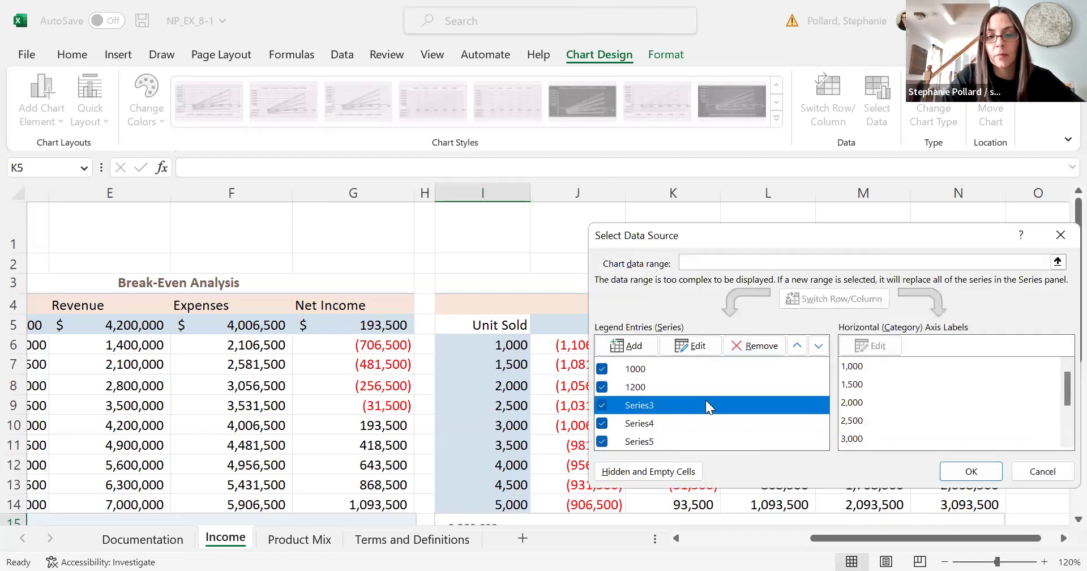
left_click(704, 348)
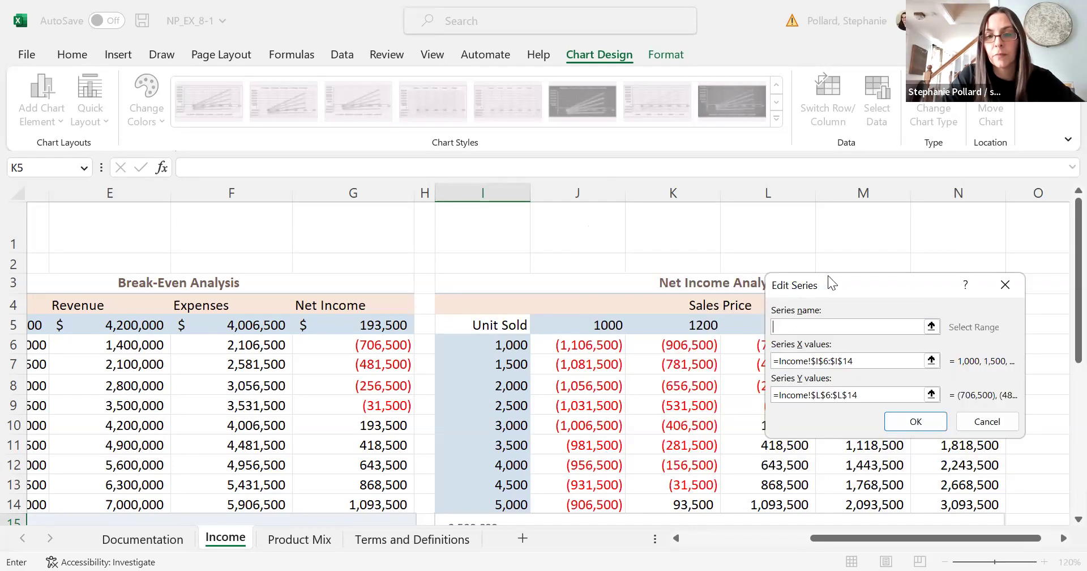
left_click(795, 324)
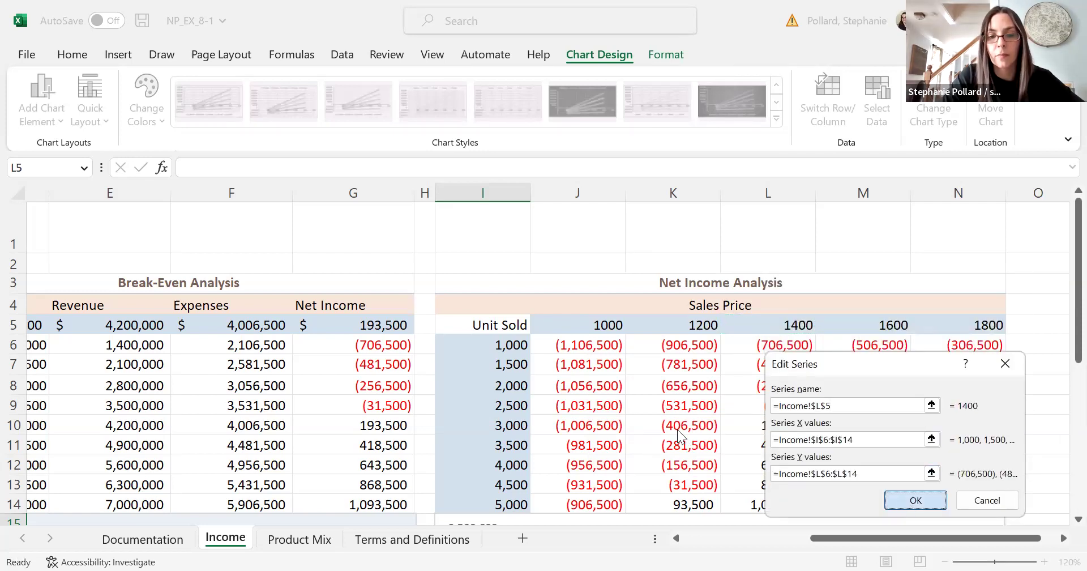
left_click(908, 501)
Step: Edit the fourth data series so its name refers to the 1600 sales price in cell M5
left_click(678, 426)
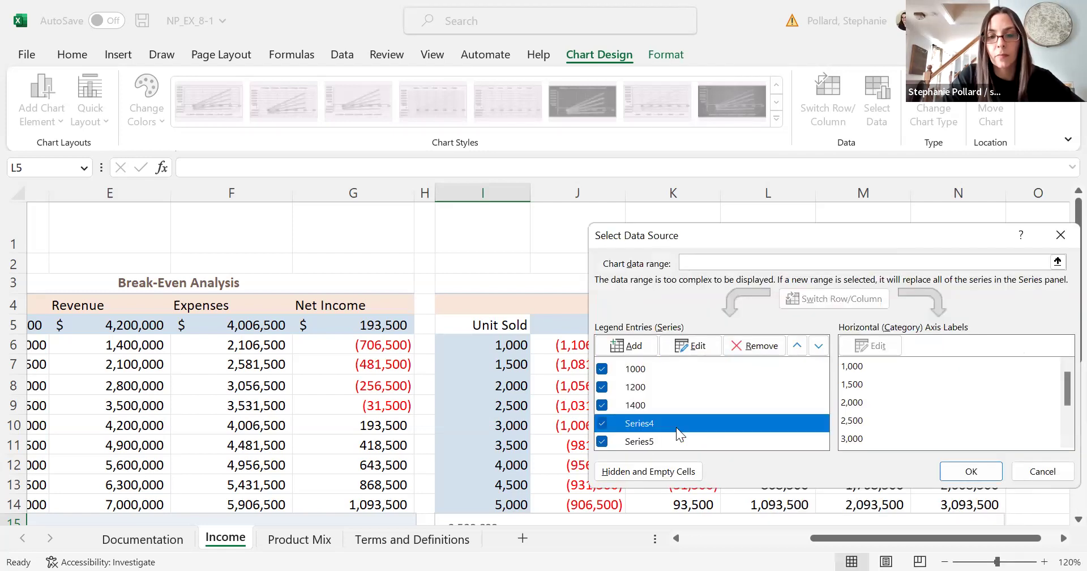
left_click(690, 345)
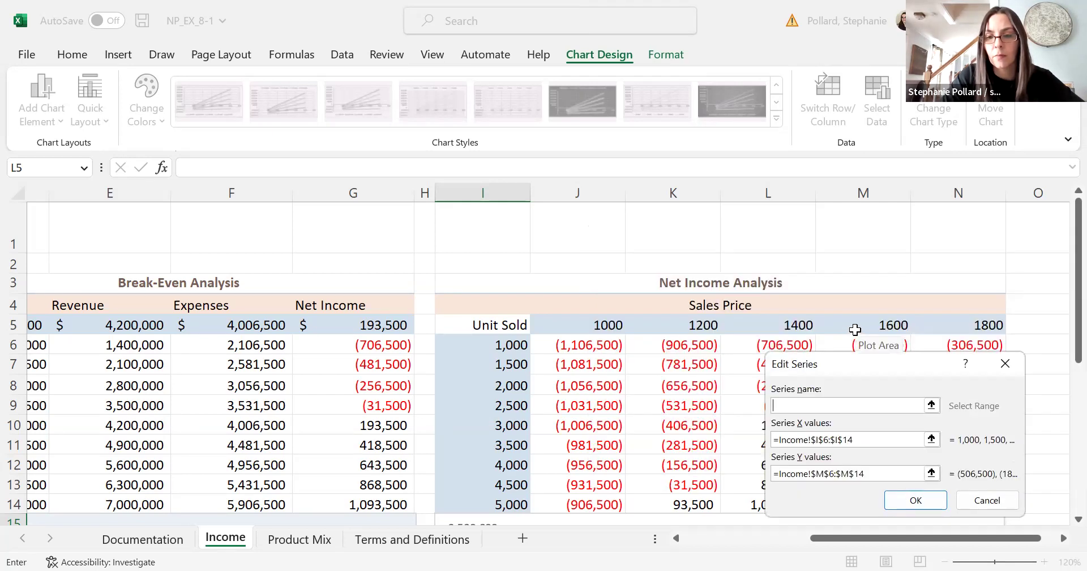
left_click(855, 329)
left_click(910, 500)
Step: Name the fifth data series from the 1800 sales price in cell N5 and apply the chart's data source changes
left_click(713, 442)
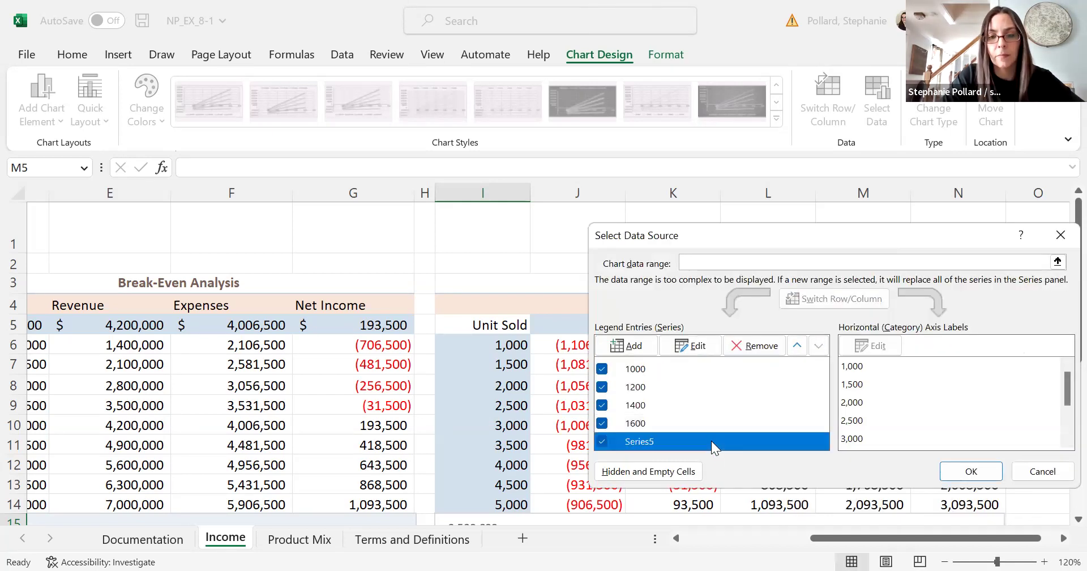
left_click(688, 344)
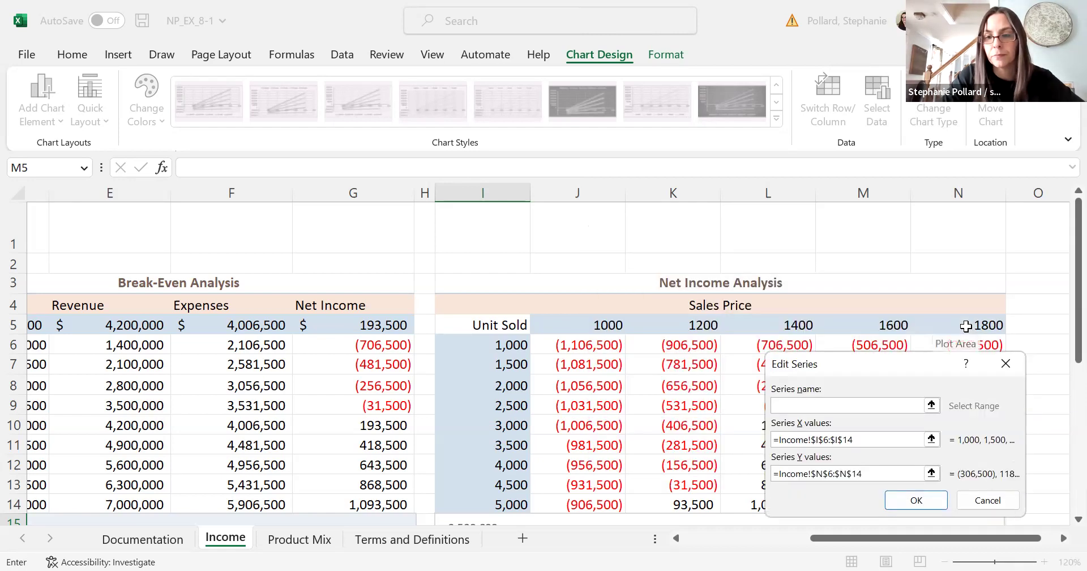
left_click(965, 326)
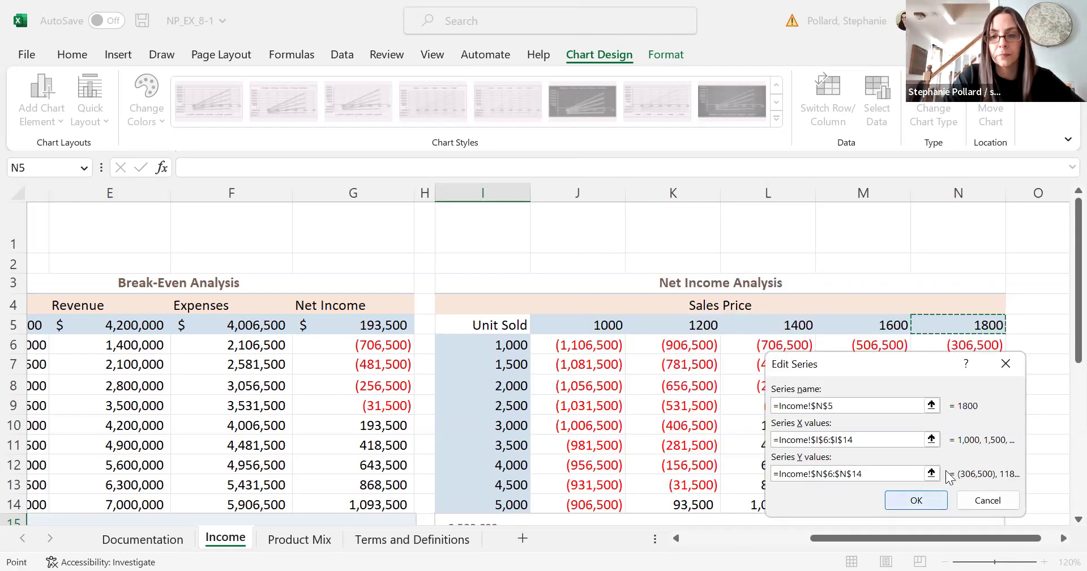
left_click(928, 501)
key("Return")
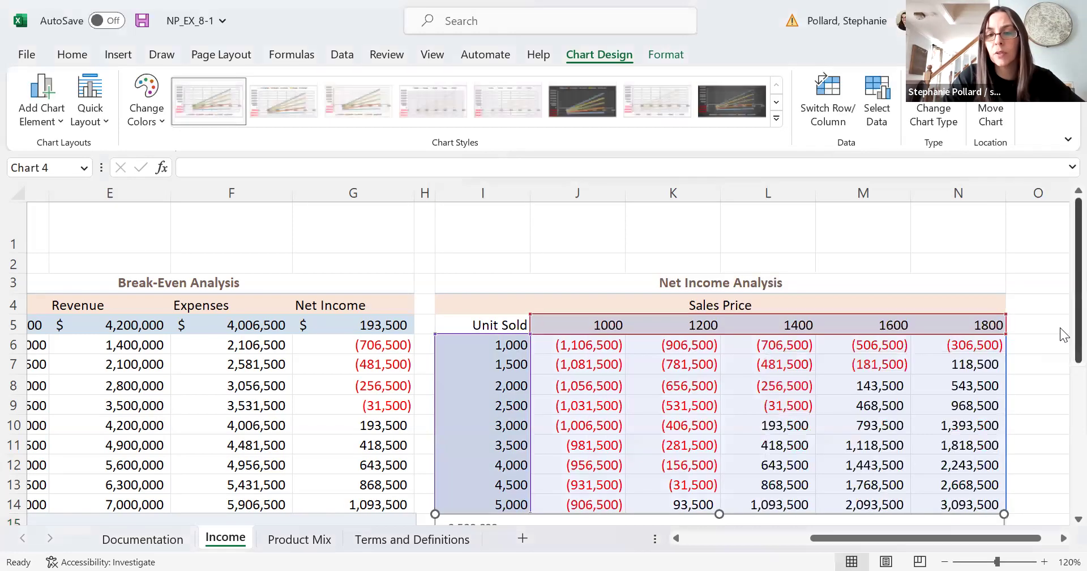
Step: Add a dollar sign to each sales price in J5:N5, entering $1000, $1200, $1400, $1600 and $1800
scroll(1060, 486, "down", 3)
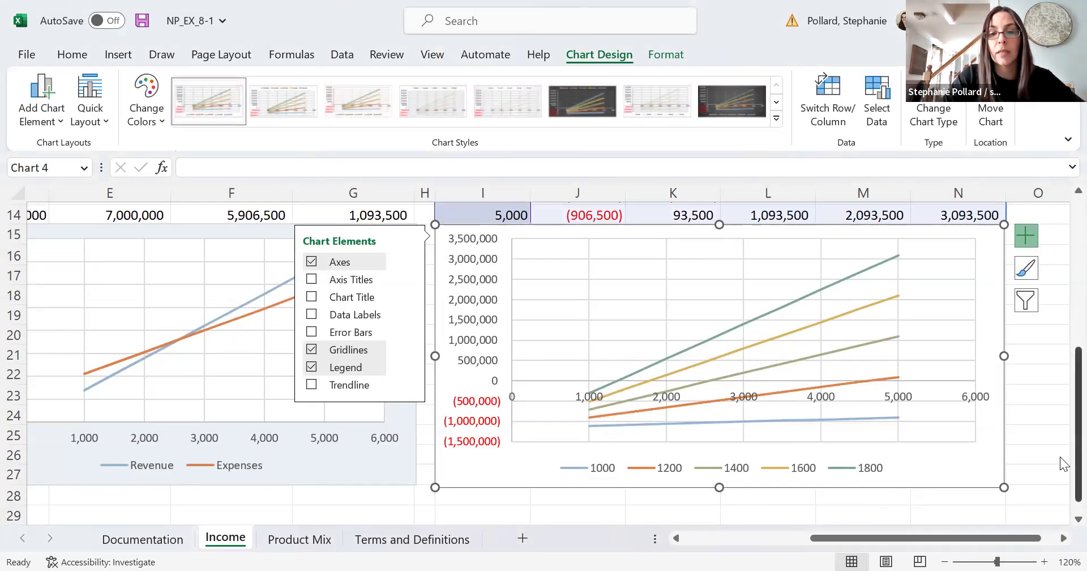
scroll(1060, 460, "up", 4)
double_click(590, 272)
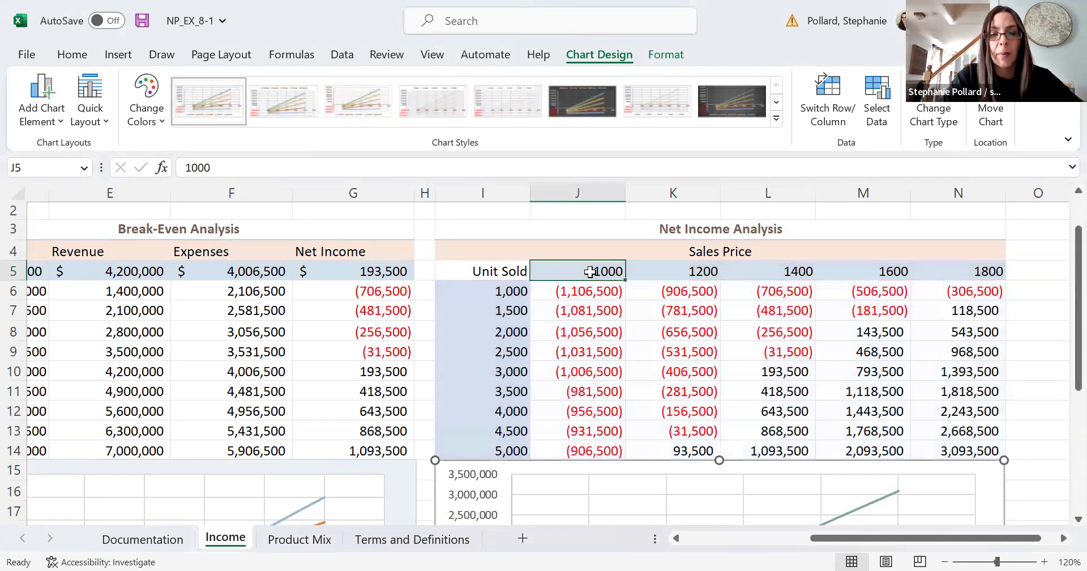
type("$")
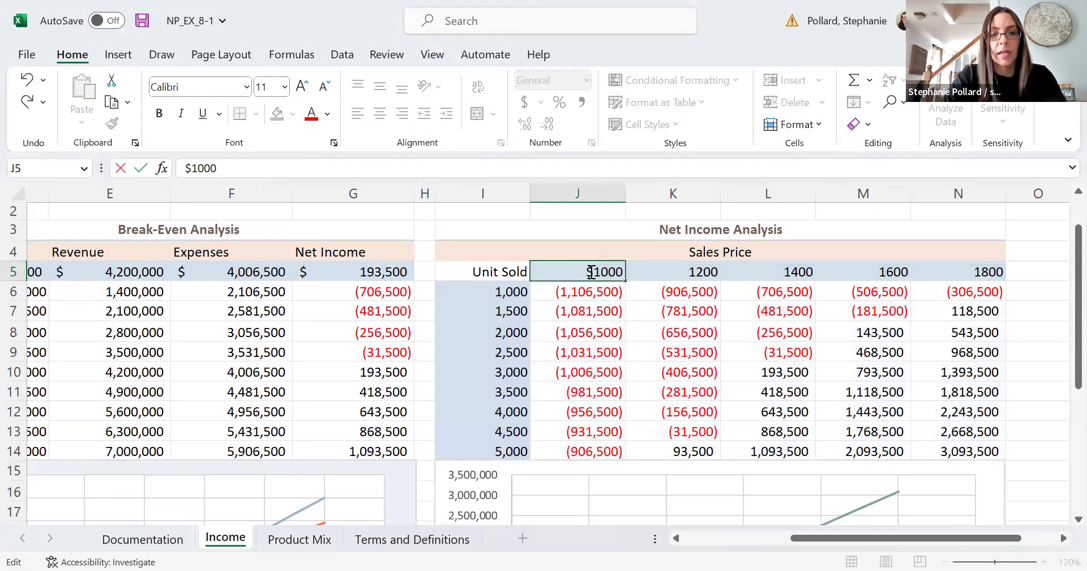
double_click(678, 272)
type("$")
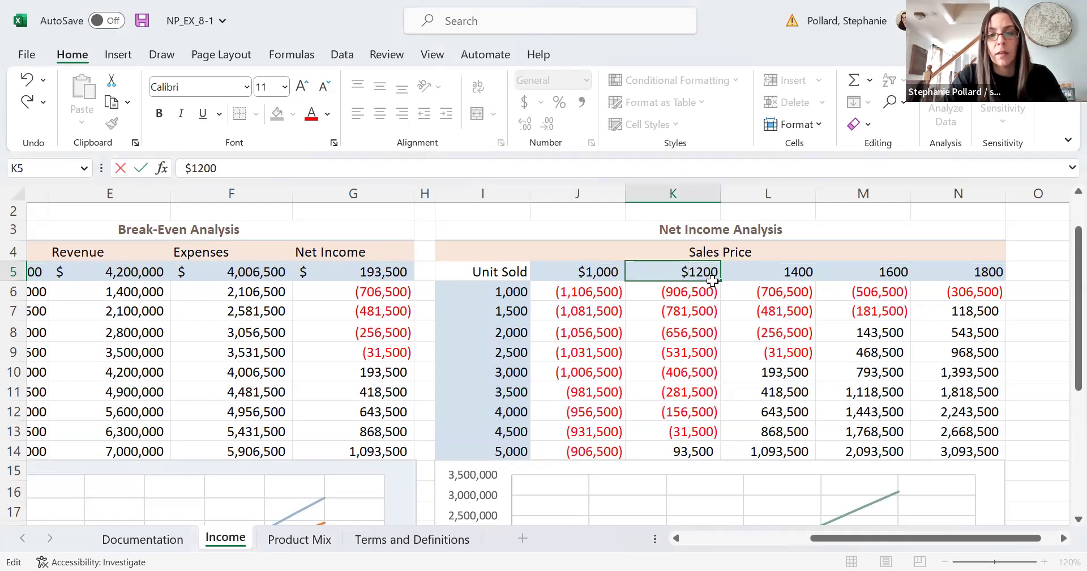
double_click(779, 272)
type("$")
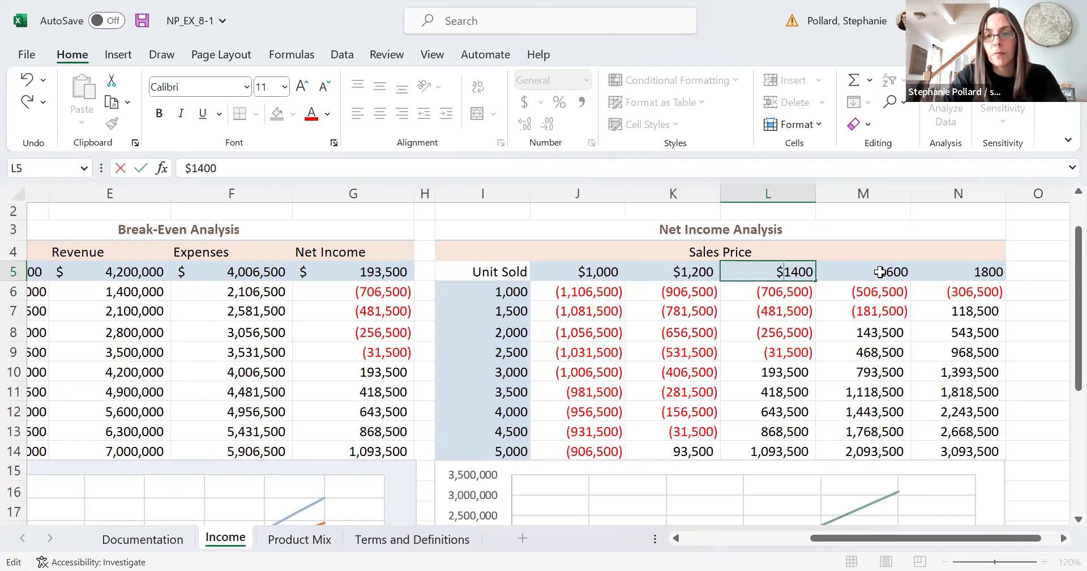
double_click(878, 272)
type("$")
double_click(968, 271)
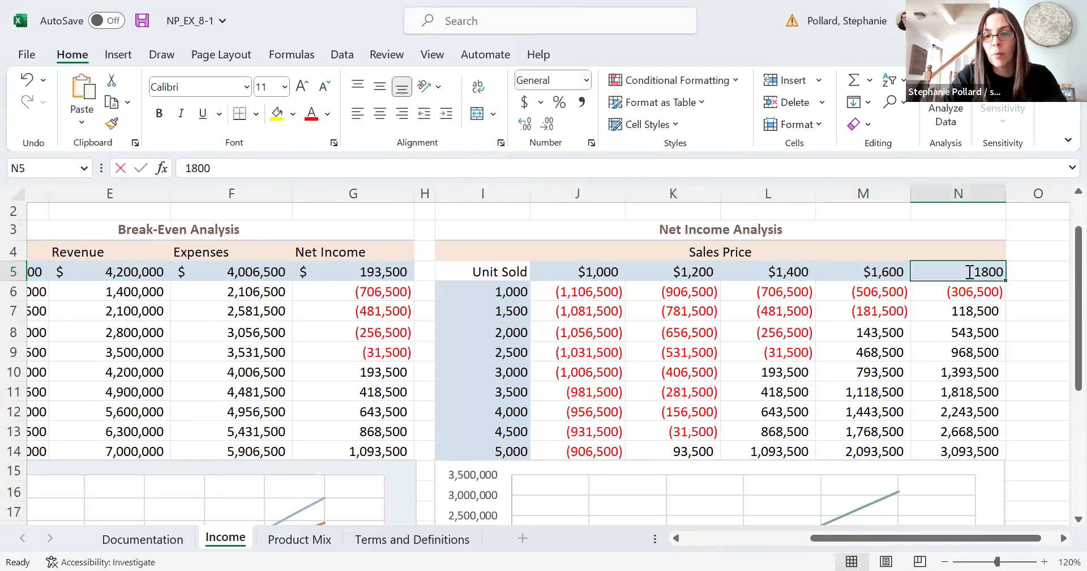
type("$")
left_click(1067, 300)
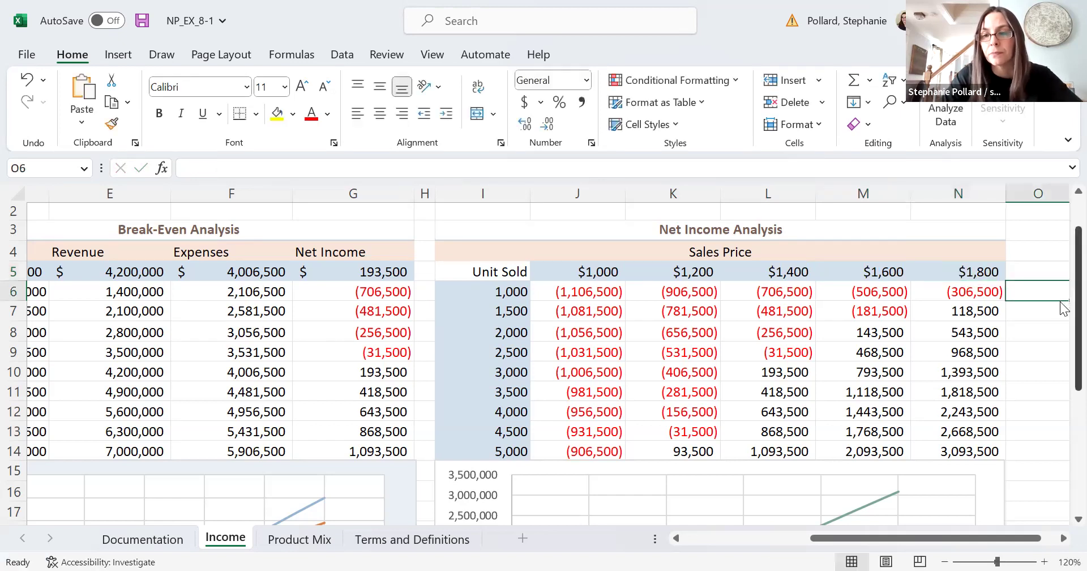
Step: Compare the Net Income Analysis table with the scatter chart's line for each sales price
scroll(1064, 477, "down", 4)
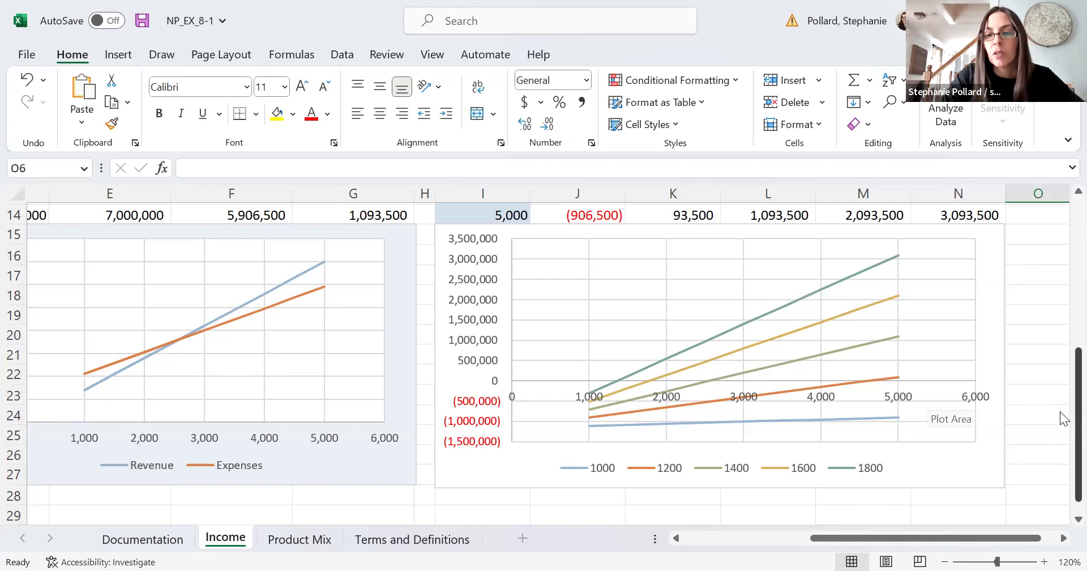
scroll(1060, 400, "up", 1)
scroll(1060, 404, "down", 1)
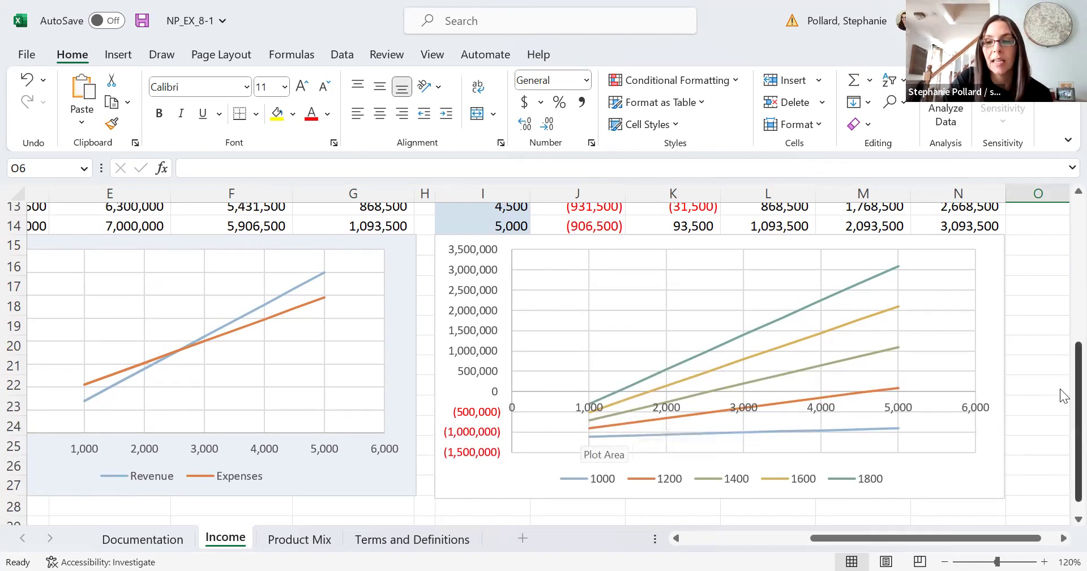
scroll(1064, 400, "up", 4)
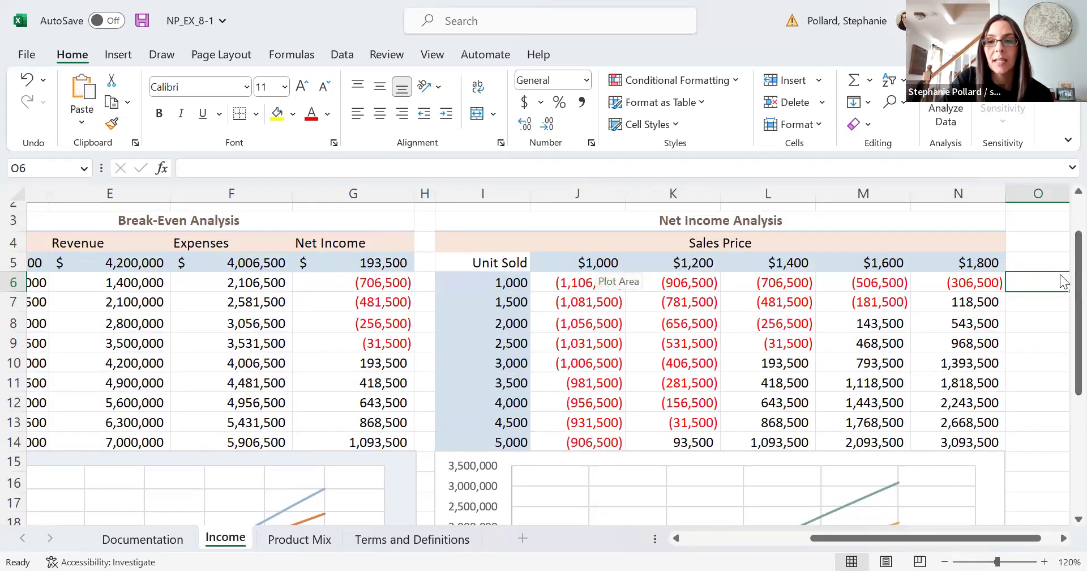
scroll(655, 444, "down", 4)
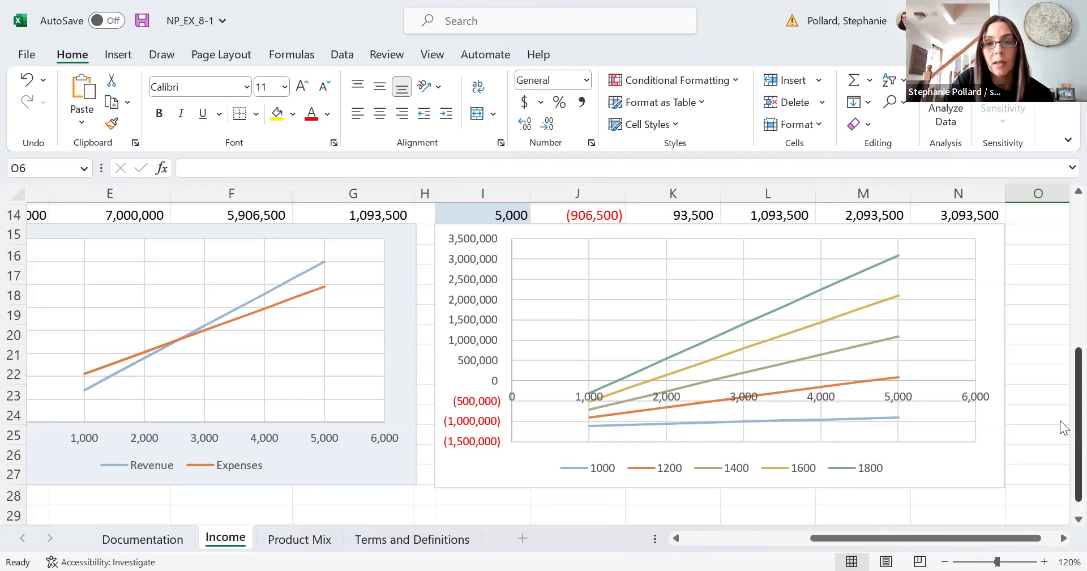
scroll(1060, 420, "up", 3)
scroll(1060, 312, "down", 2)
scroll(1060, 326, "up", 2)
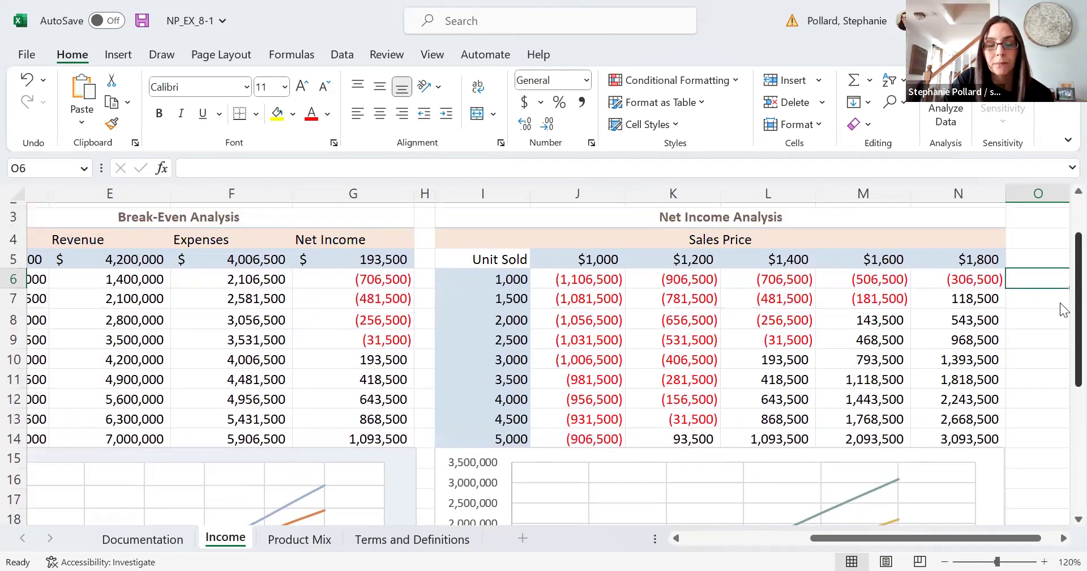
scroll(1060, 304, "down", 1)
Step: Examine where the 1200 series and the other sales price lines cross zero net income, checking against the table values
scroll(1063, 311, "down", 4)
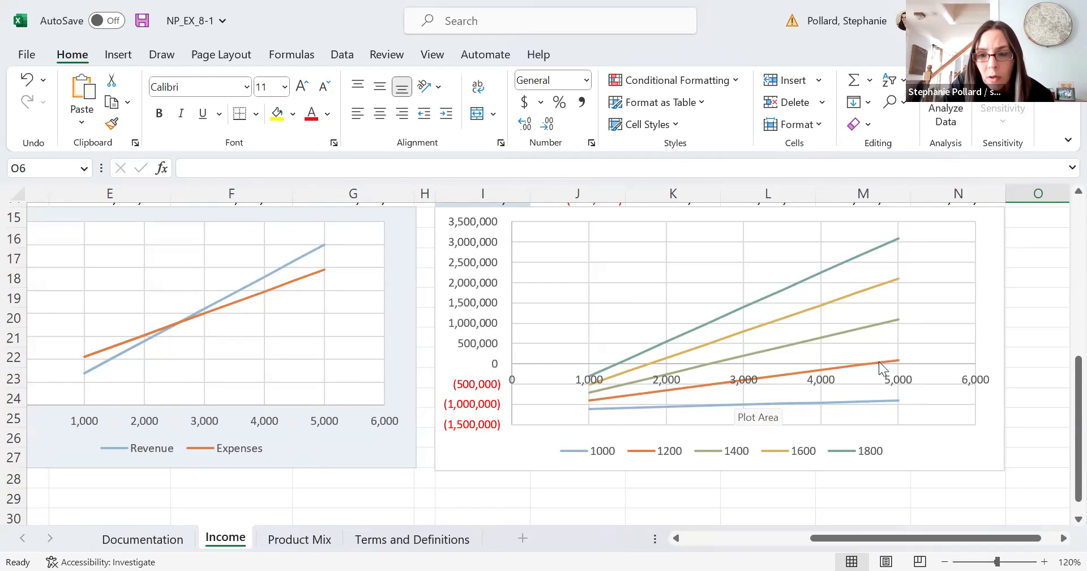
mouse_move(830, 374)
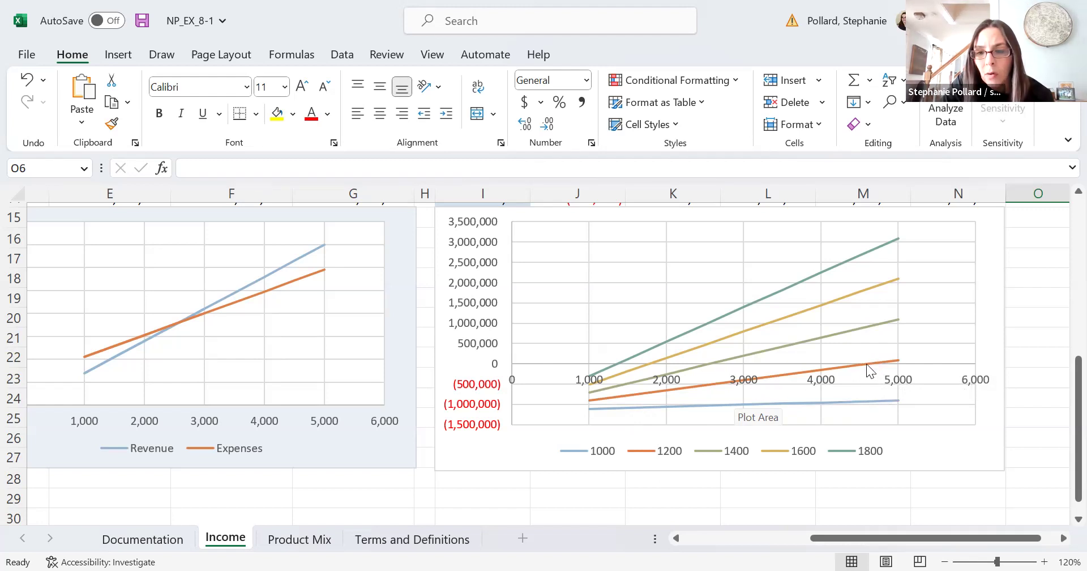
mouse_move(867, 363)
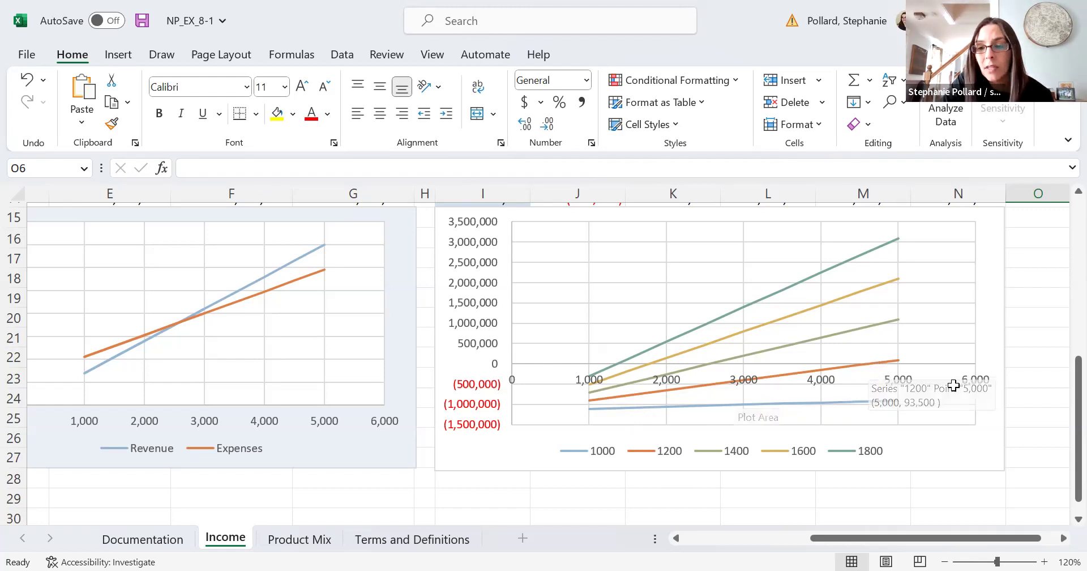
scroll(1060, 339, "up", 4)
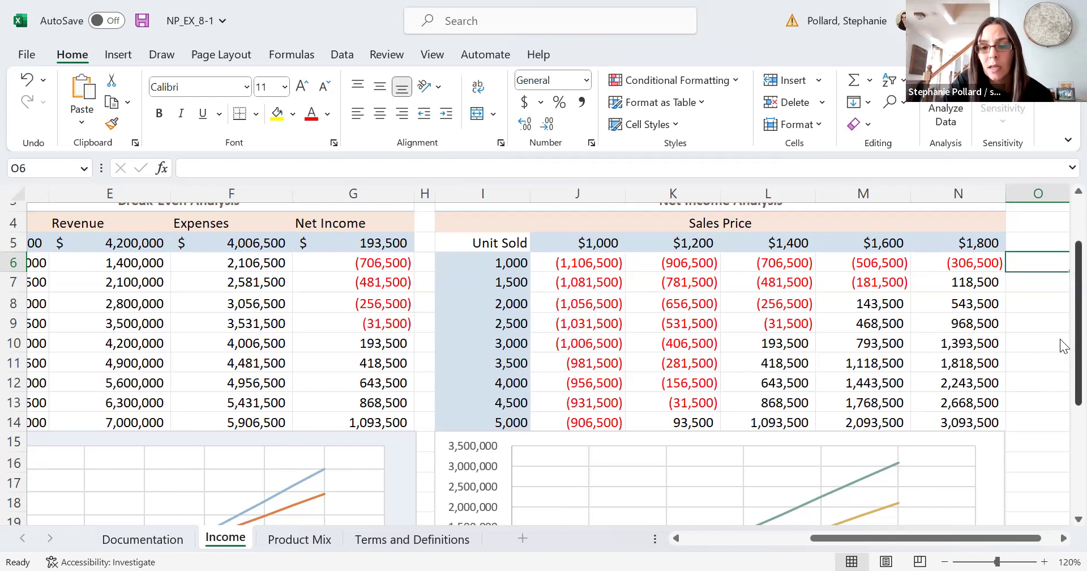
scroll(1064, 470, "down", 3)
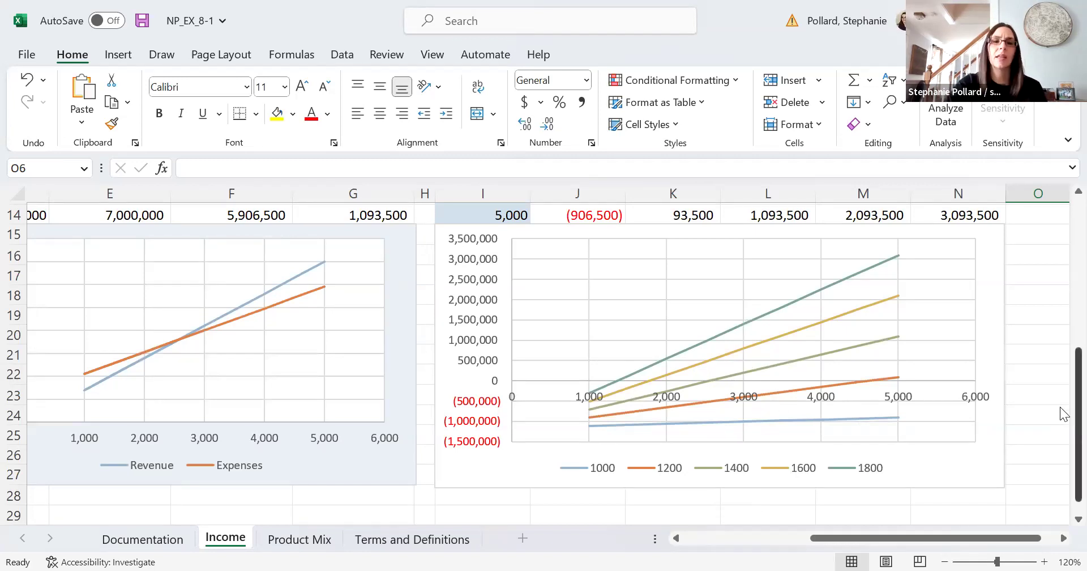
scroll(1063, 403, "up", 2)
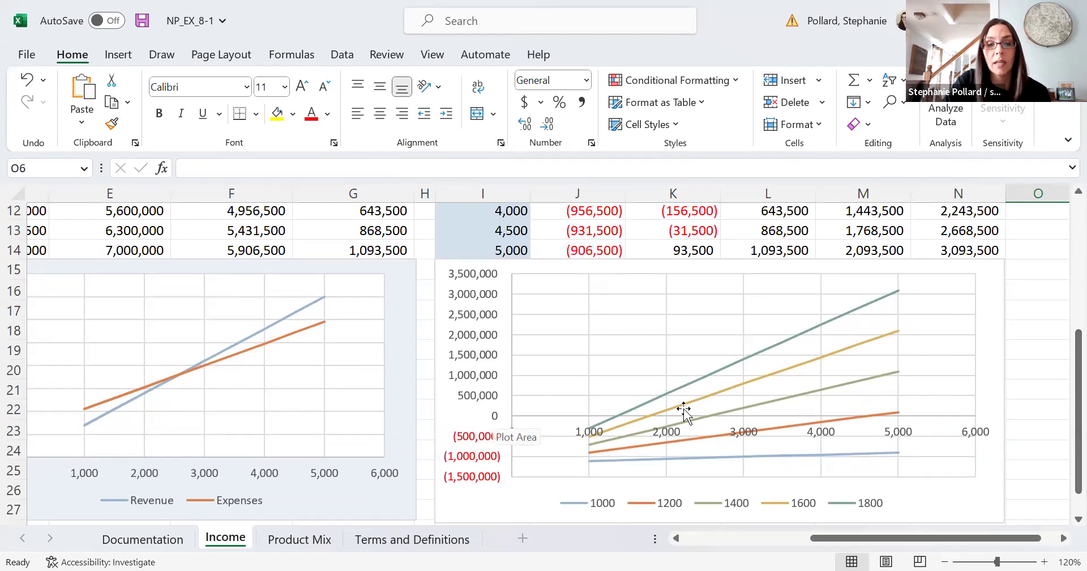
mouse_move(864, 417)
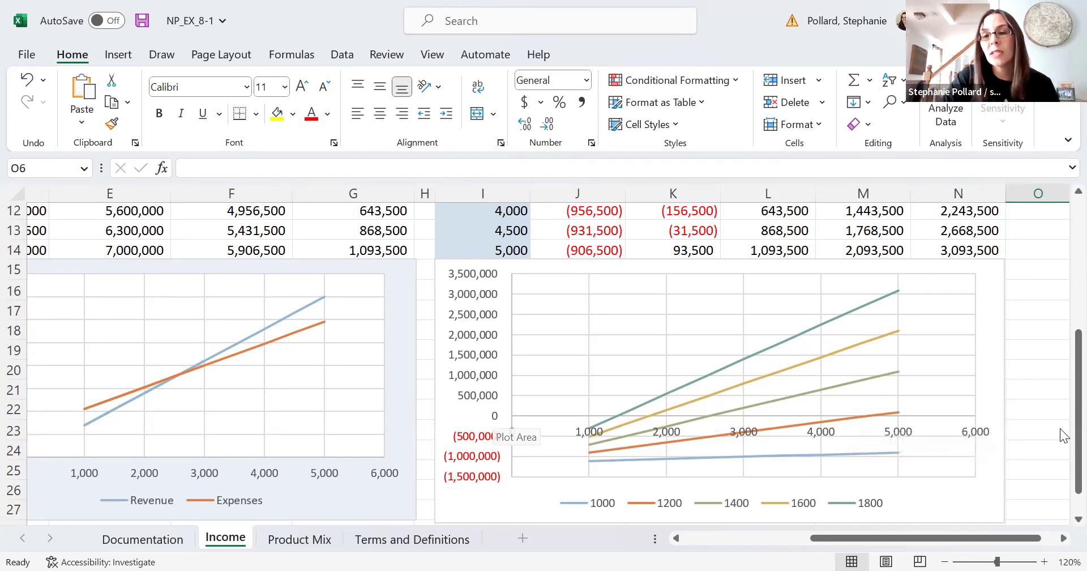
scroll(1060, 435, "up", 3)
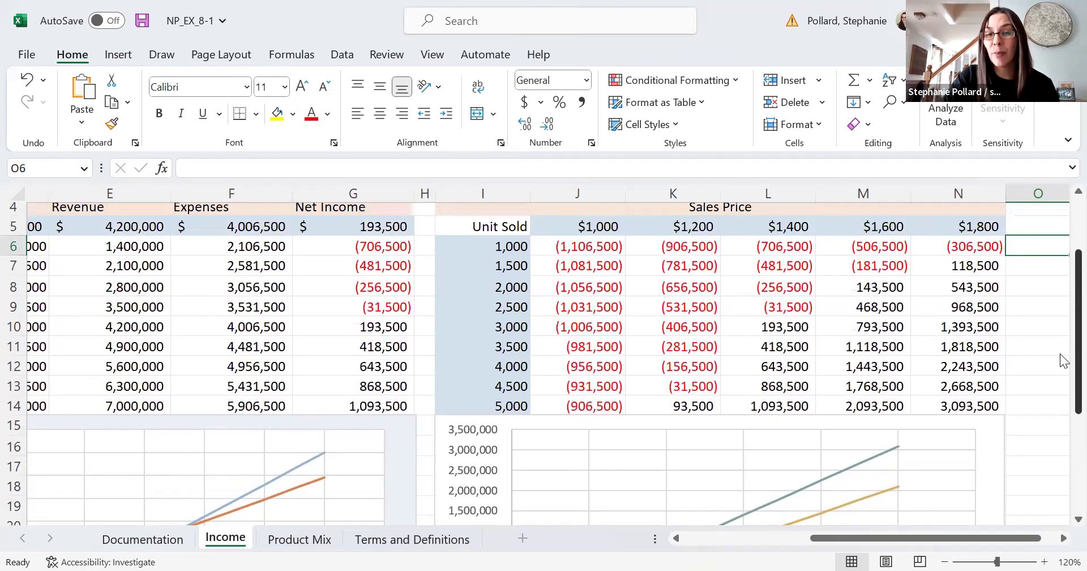
scroll(1064, 356, "up", 1)
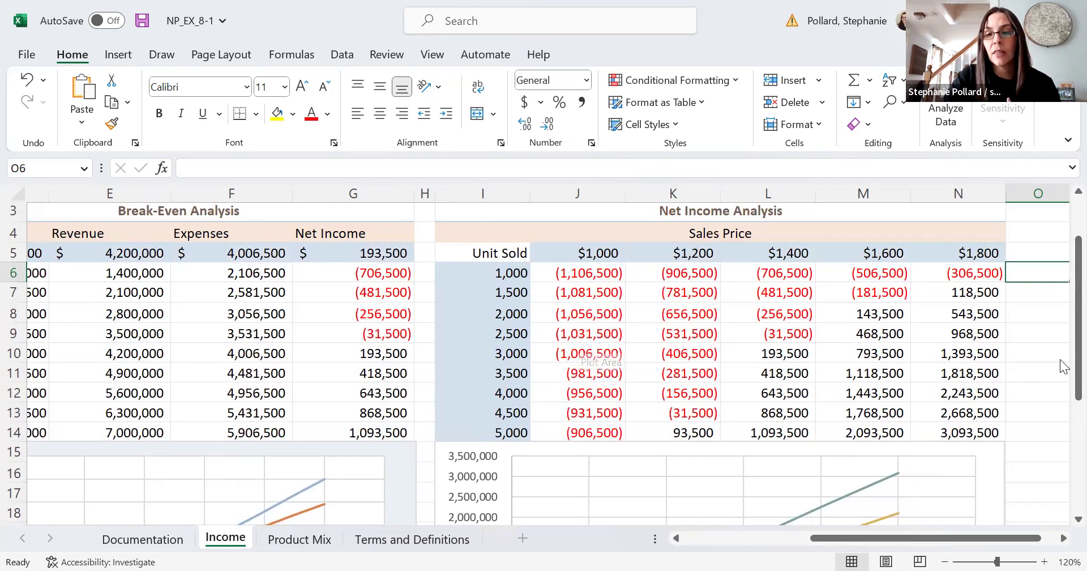
scroll(1063, 489, "down", 4)
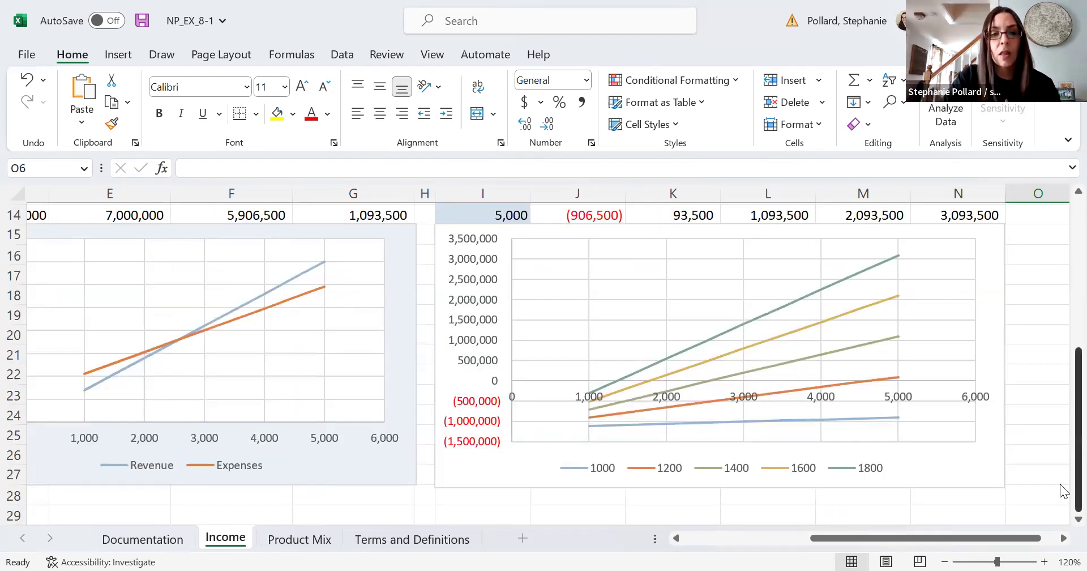
scroll(1060, 373, "up", 4)
scroll(1060, 439, "down", 2)
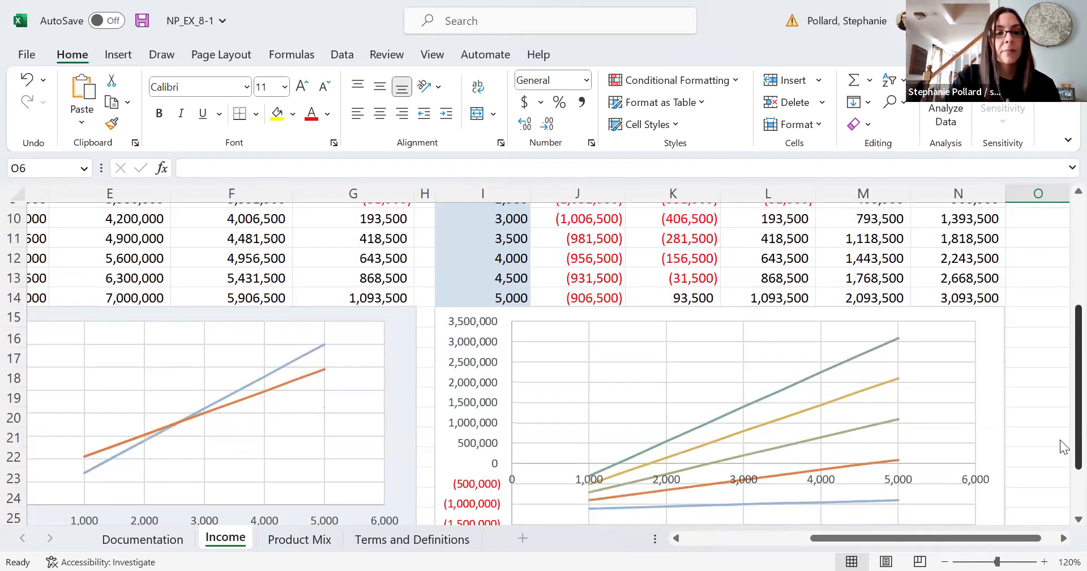
scroll(214, 430, "down", 1)
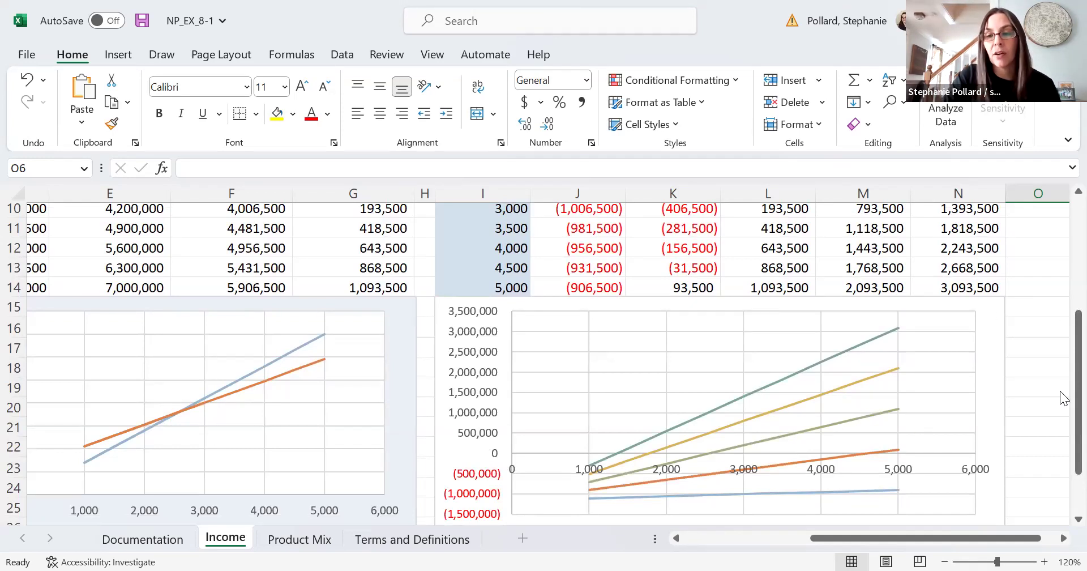
scroll(1060, 393, "up", 3)
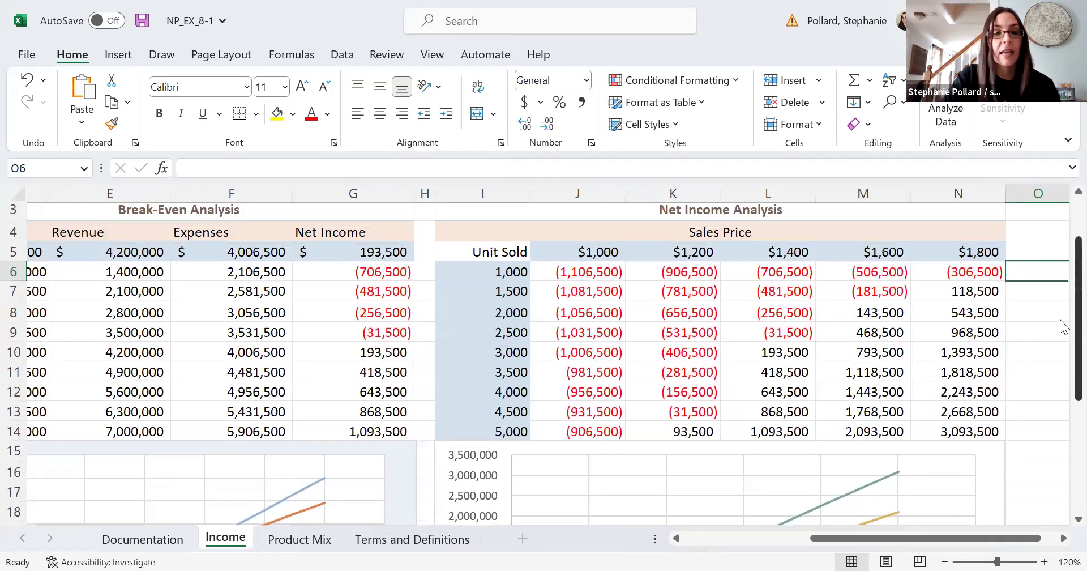